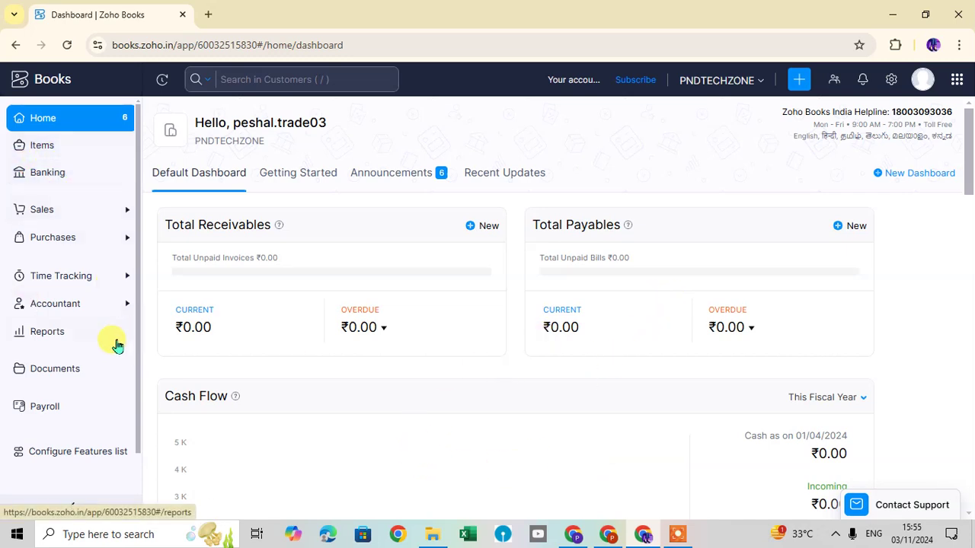
# Expand Purchases and start a new expense from the Expenses + button.
pyautogui.click(65, 241)
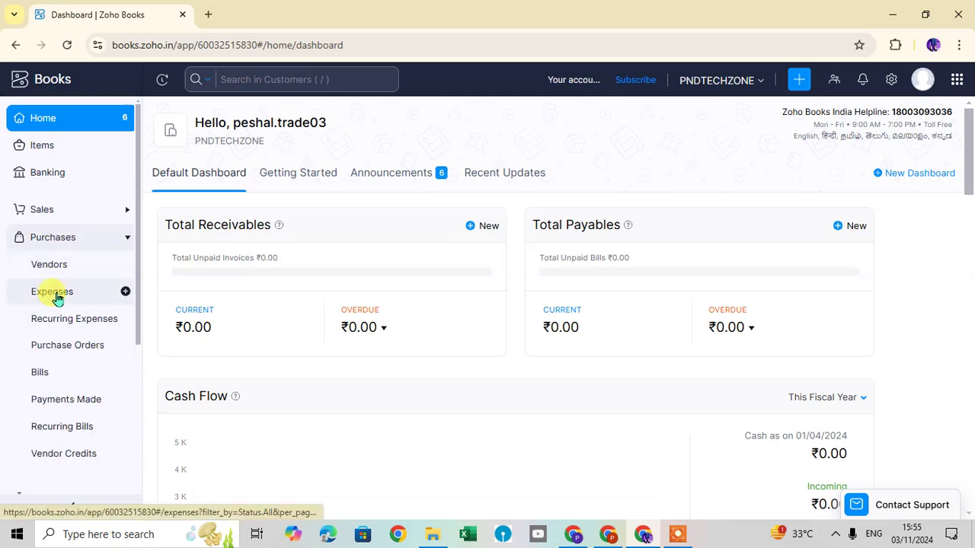
pyautogui.click(126, 294)
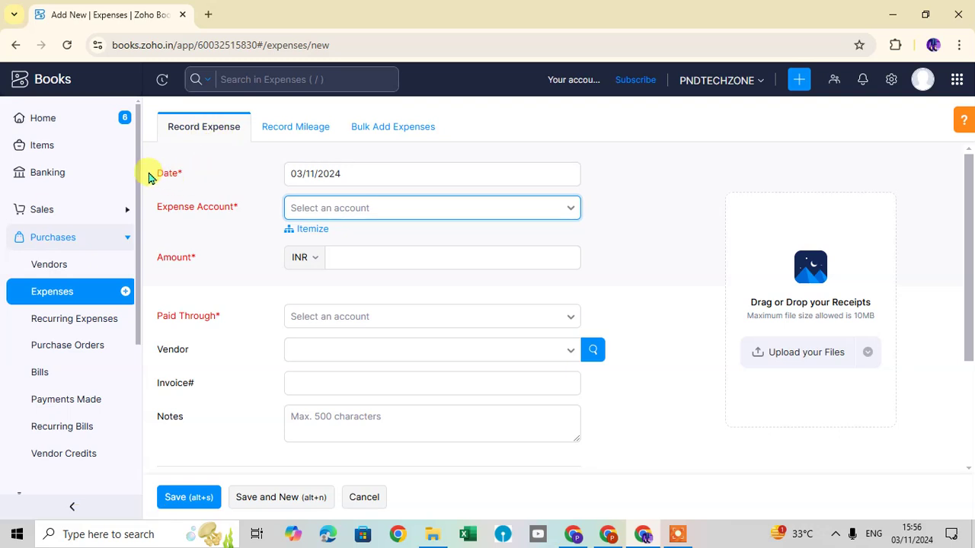
# Date the expense 31/10/2024 and browse the Expense Account list.
pyautogui.click(318, 174)
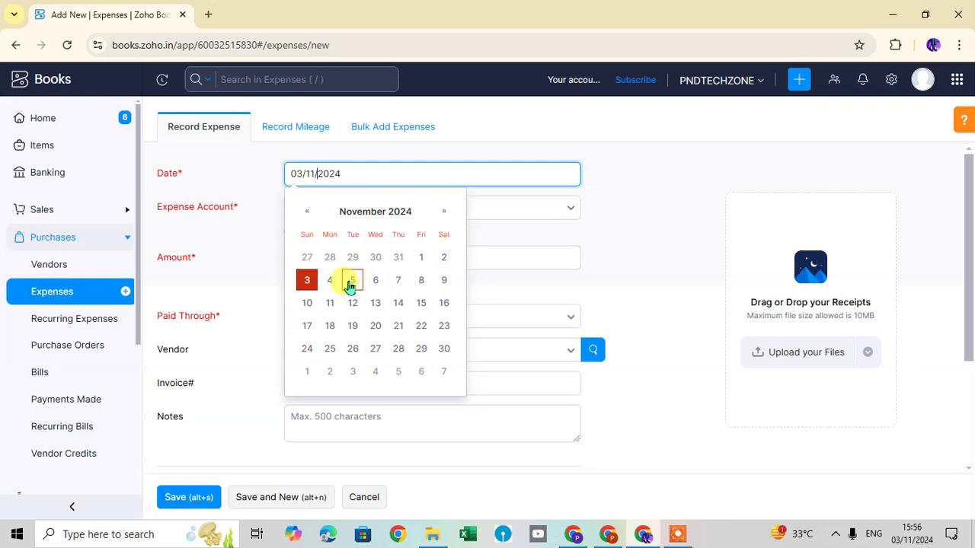
pyautogui.click(396, 259)
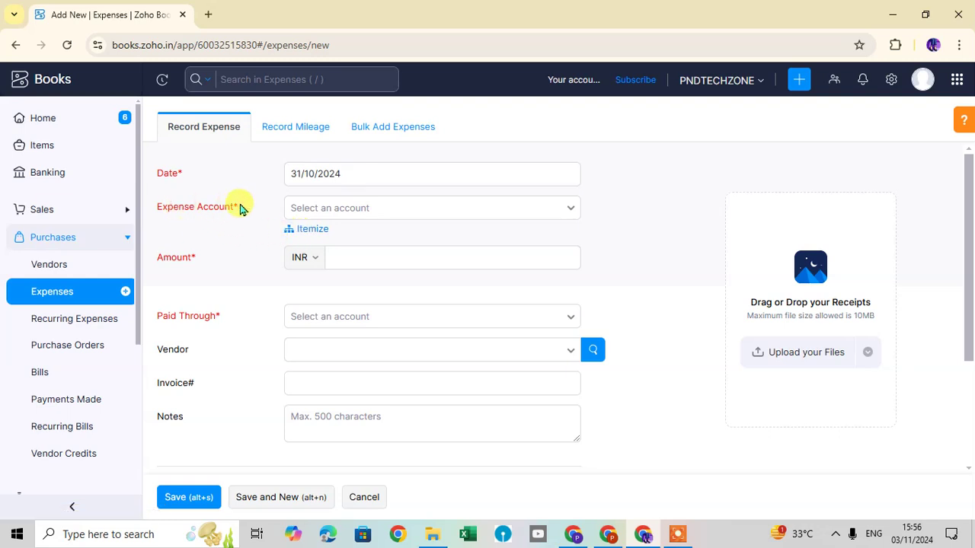
pyautogui.click(572, 211)
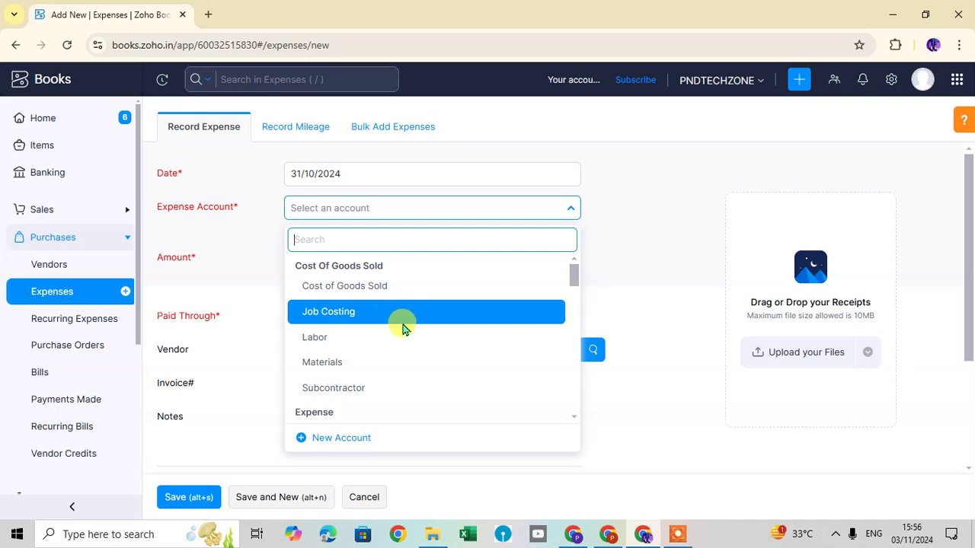
pyautogui.scroll(-4, 401, 360)
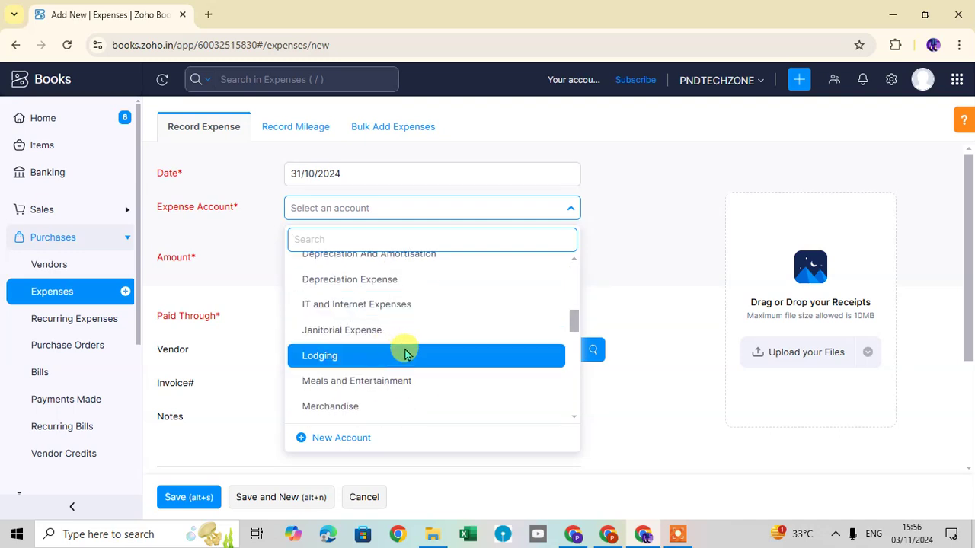
pyautogui.scroll(-2, 415, 335)
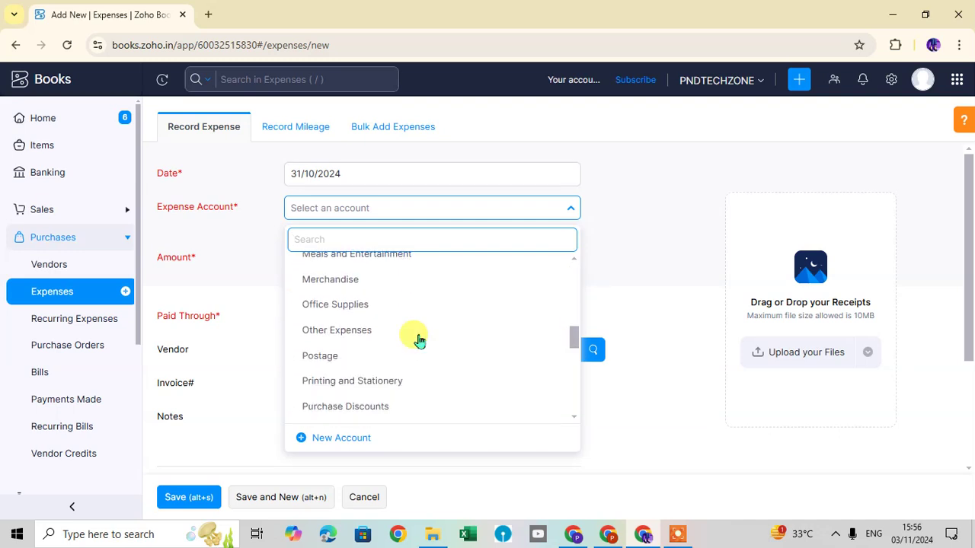
pyautogui.scroll(-5, 419, 340)
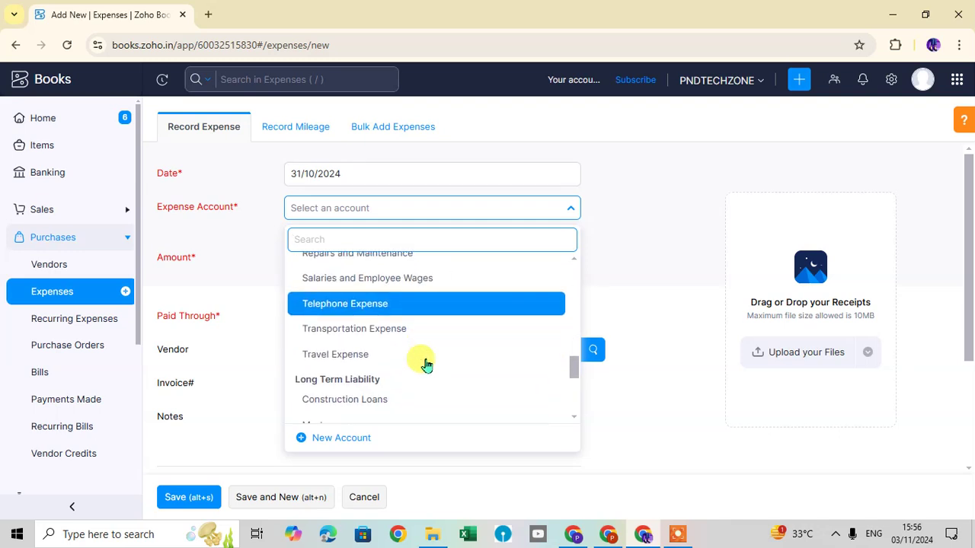
pyautogui.scroll(-5, 426, 365)
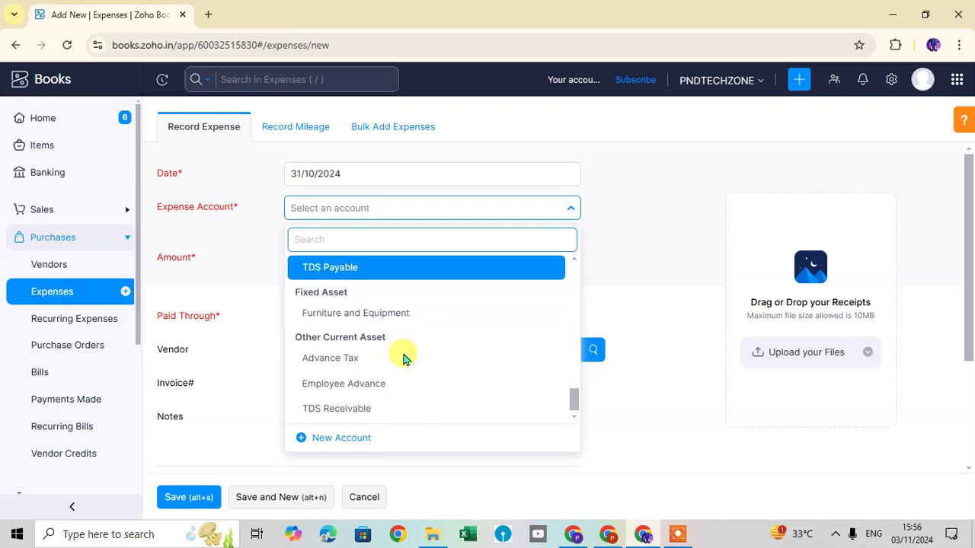
pyautogui.scroll(-3, 408, 384)
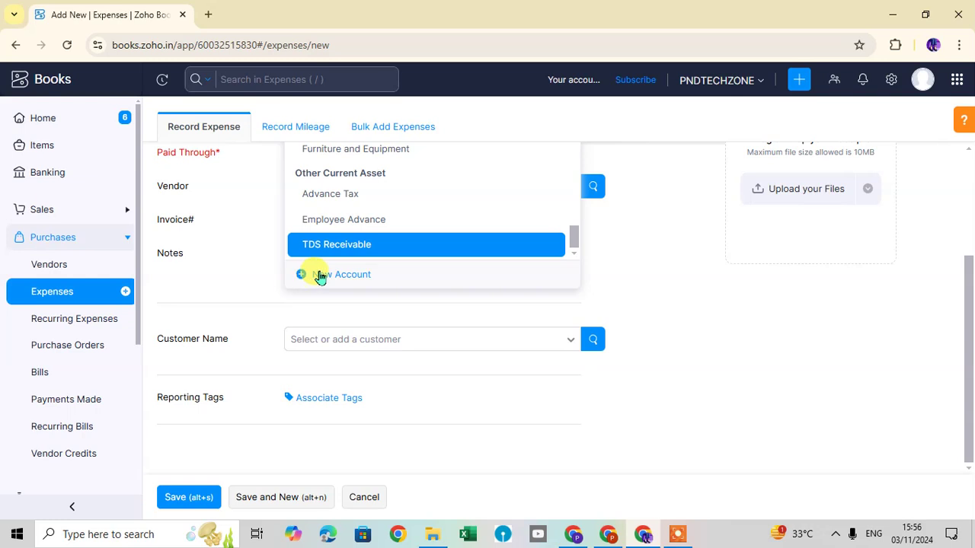
pyautogui.click(320, 276)
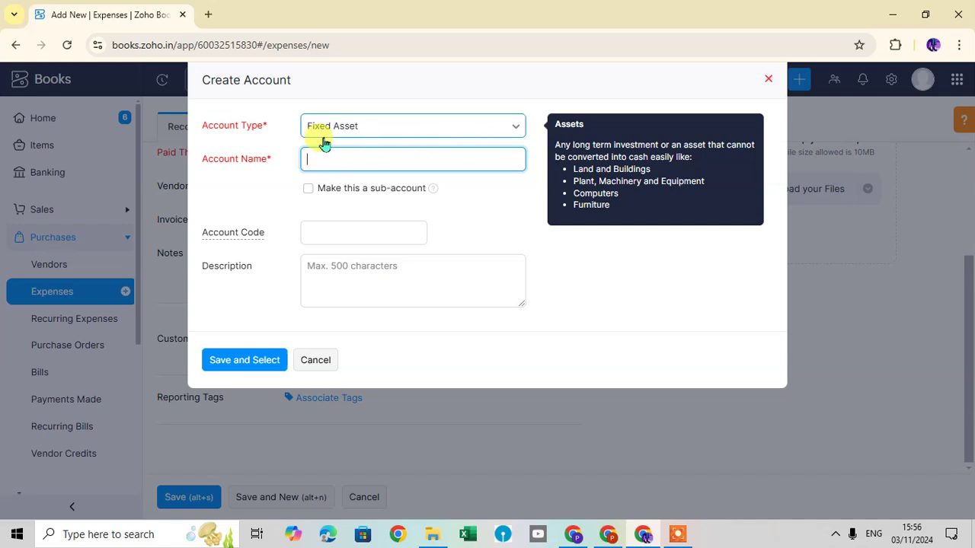
pyautogui.click(520, 131)
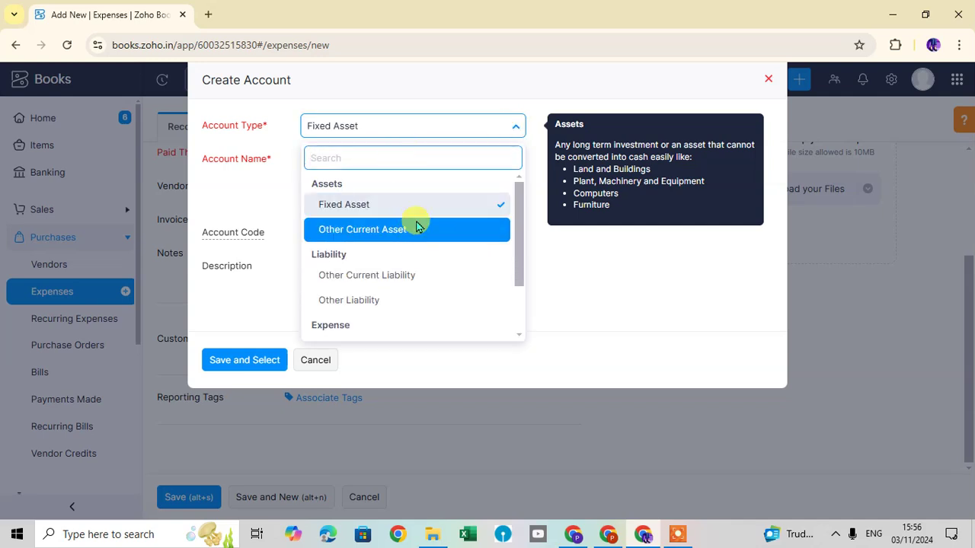
pyautogui.scroll(-2, 415, 243)
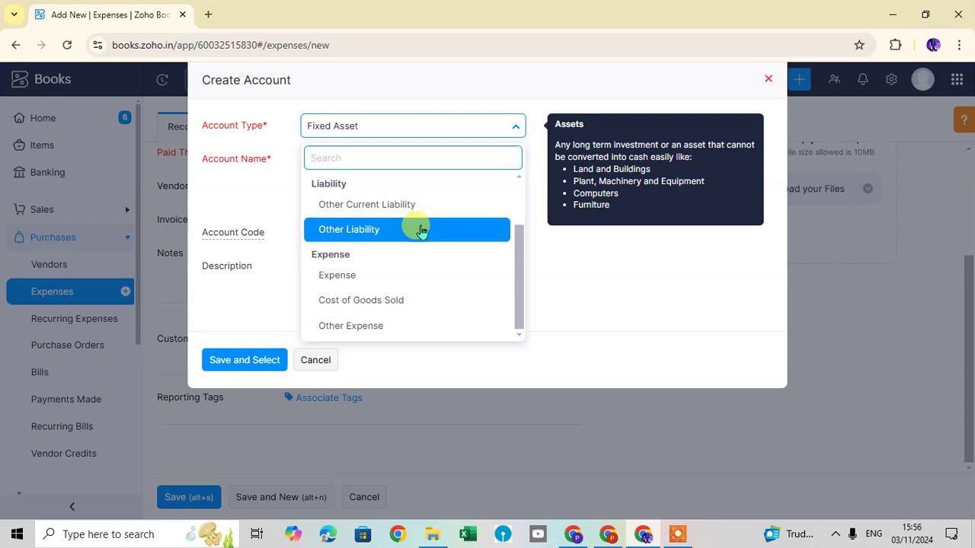
pyautogui.scroll(1, 420, 225)
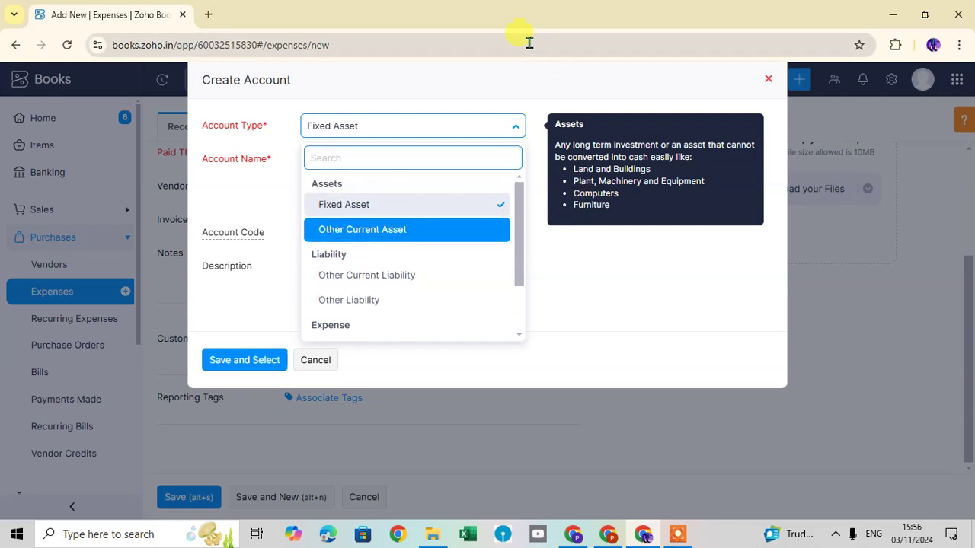
pyautogui.click(522, 87)
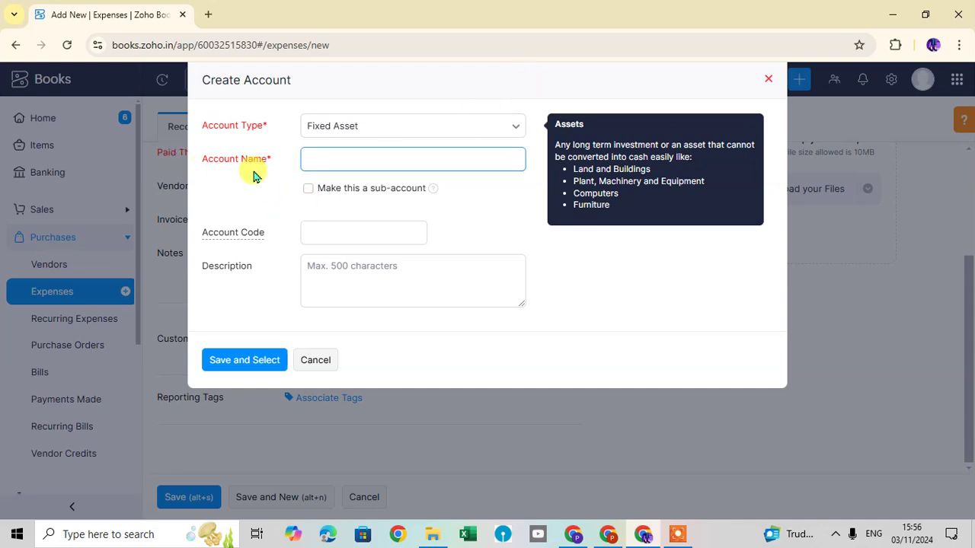
pyautogui.click(371, 163)
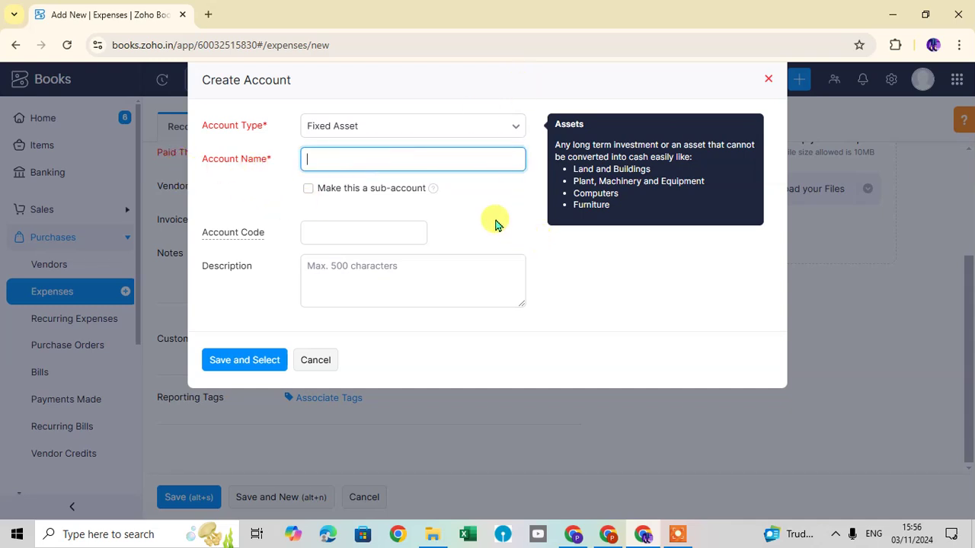
pyautogui.click(304, 294)
pyautogui.click(228, 233)
pyautogui.click(479, 249)
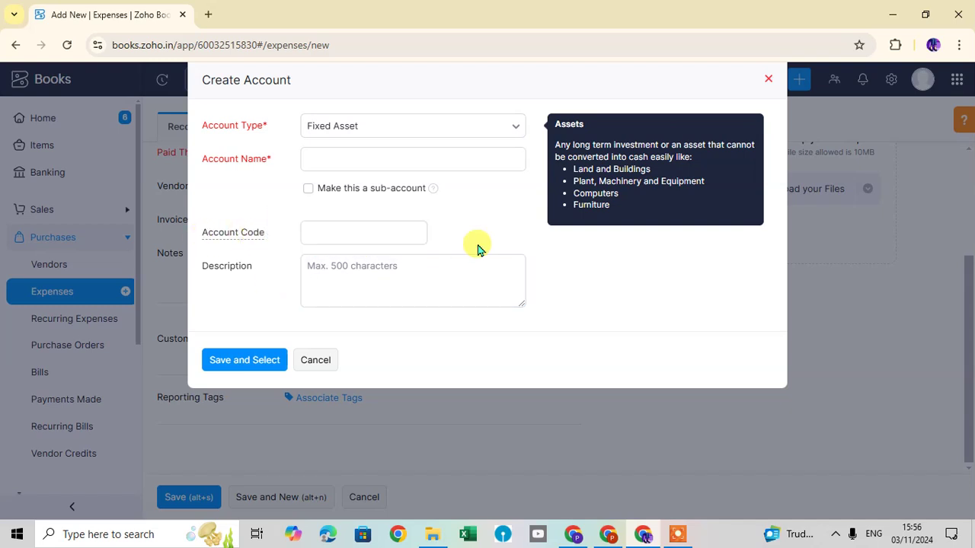
pyautogui.click(362, 237)
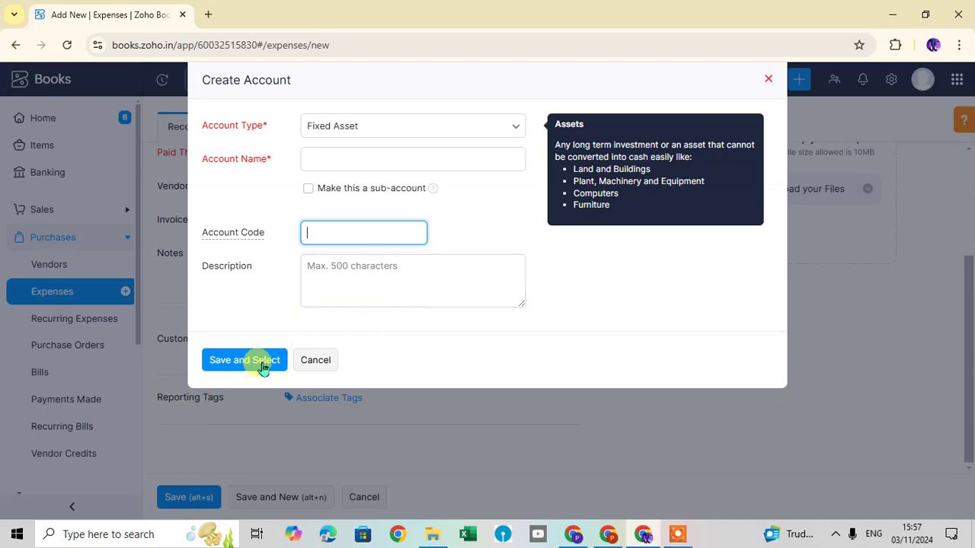
pyautogui.click(768, 82)
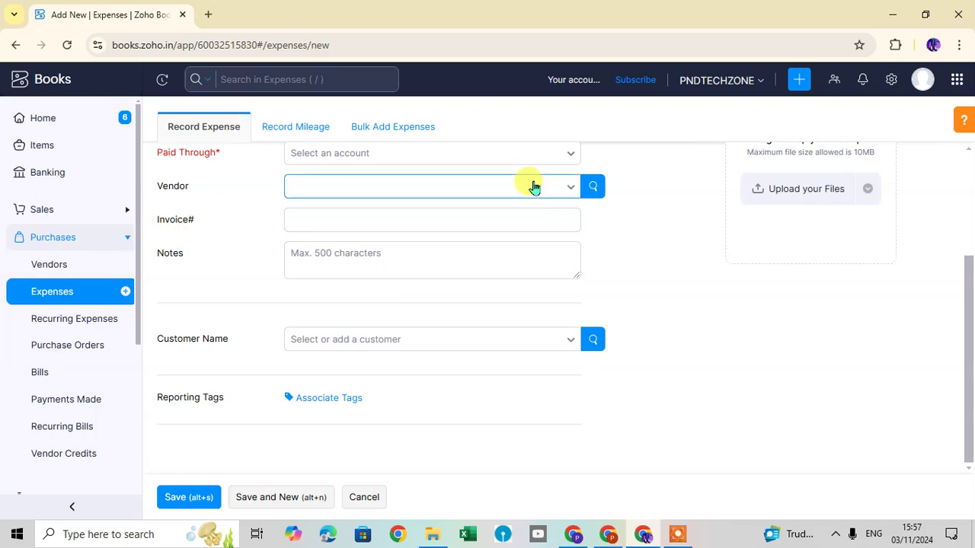
# Pick Automobile Expense from the Expense group of the account list.
pyautogui.scroll(3, 533, 190)
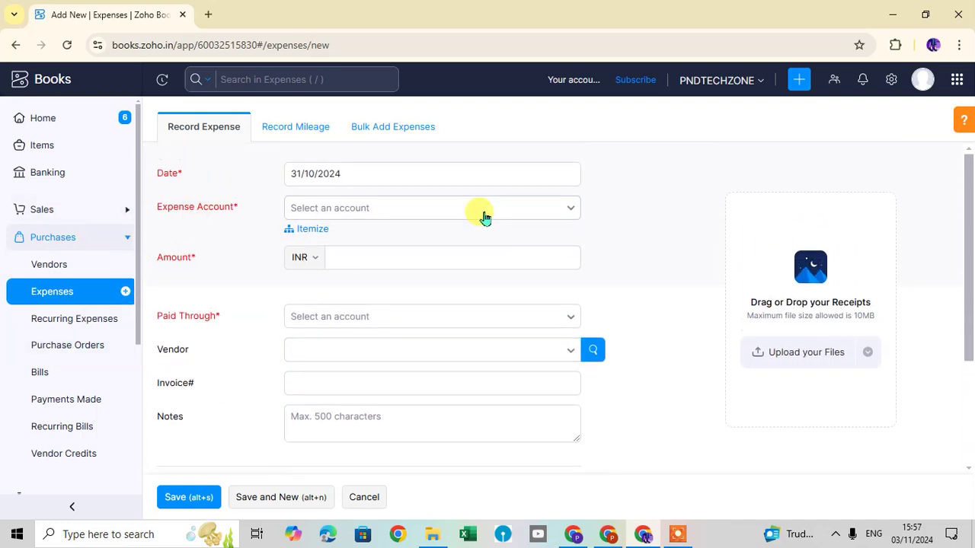
pyautogui.click(572, 212)
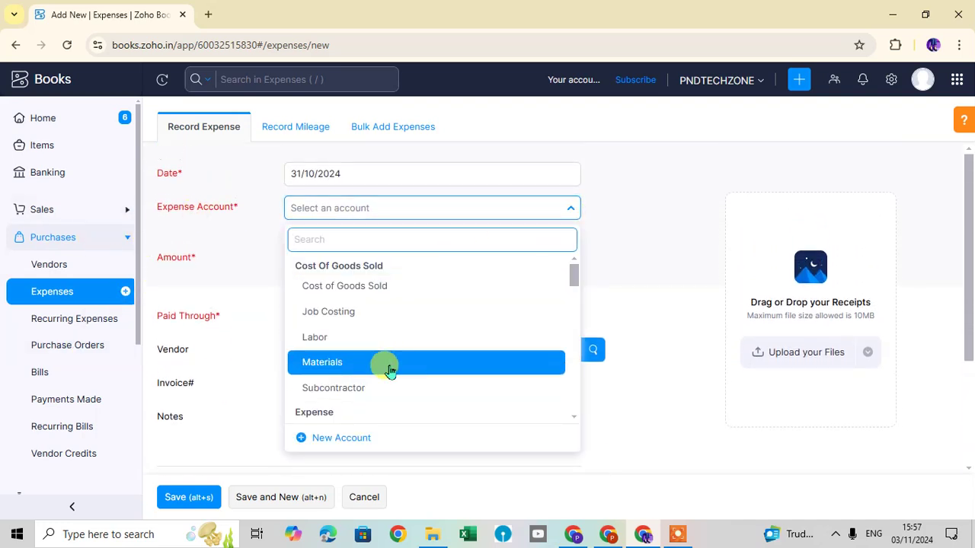
pyautogui.scroll(-3, 390, 370)
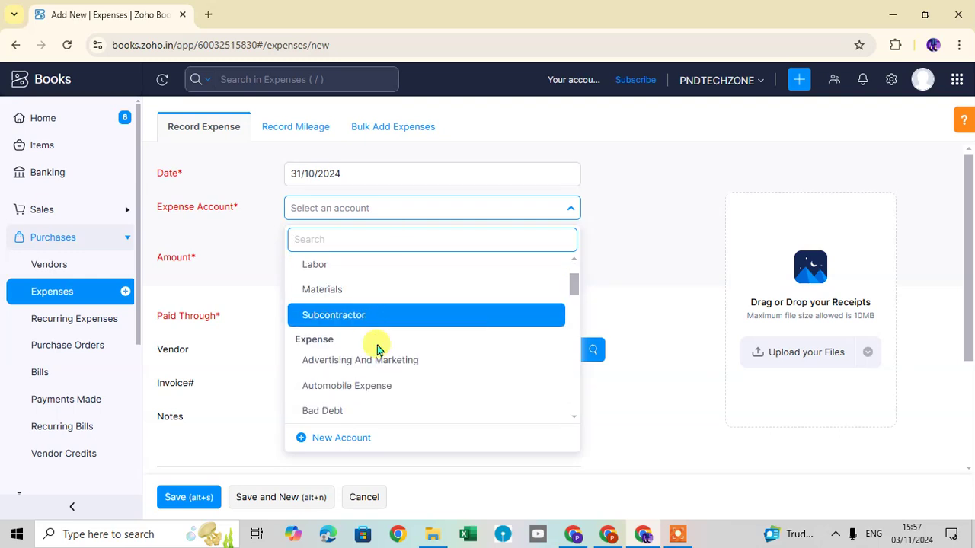
pyautogui.scroll(-3, 390, 364)
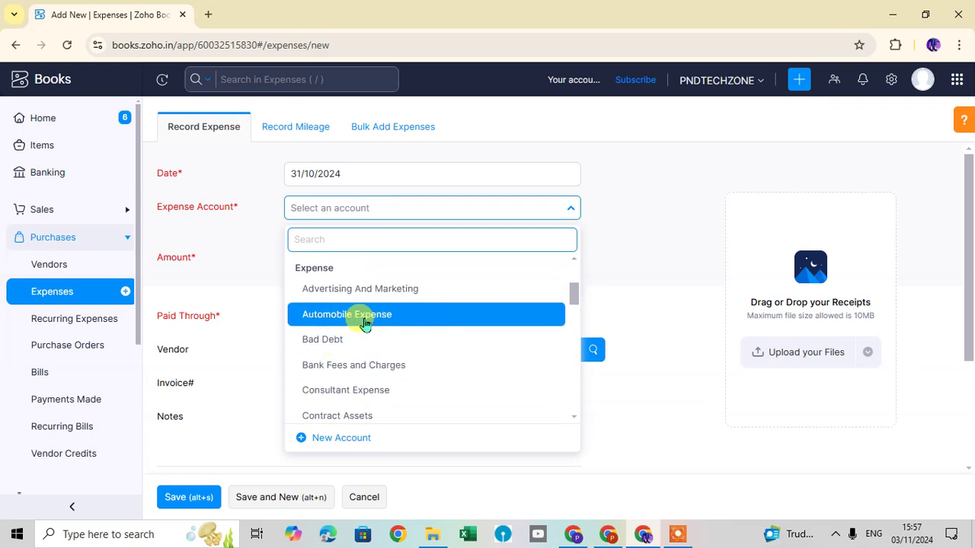
pyautogui.click(383, 324)
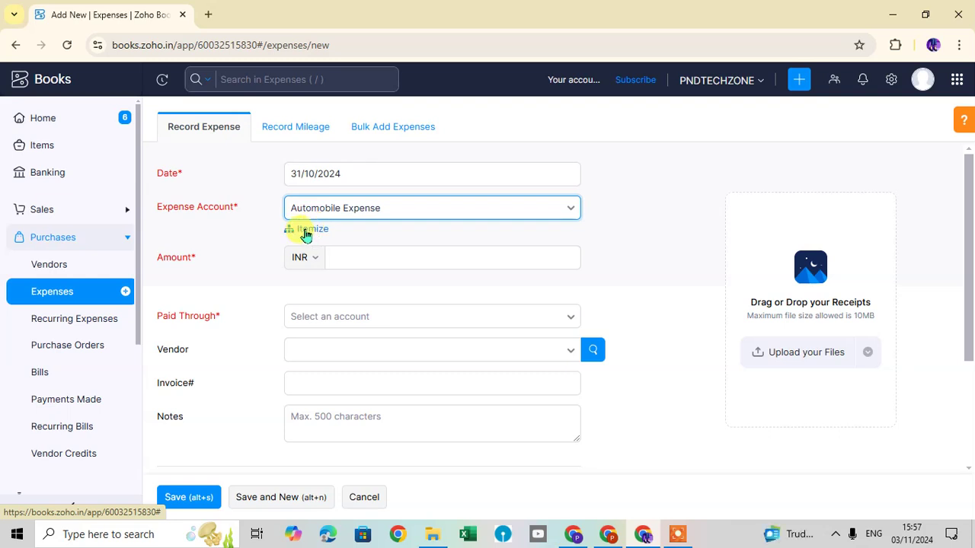
# Try itemizing with a second Labor row, then return to single expense view.
pyautogui.click(309, 231)
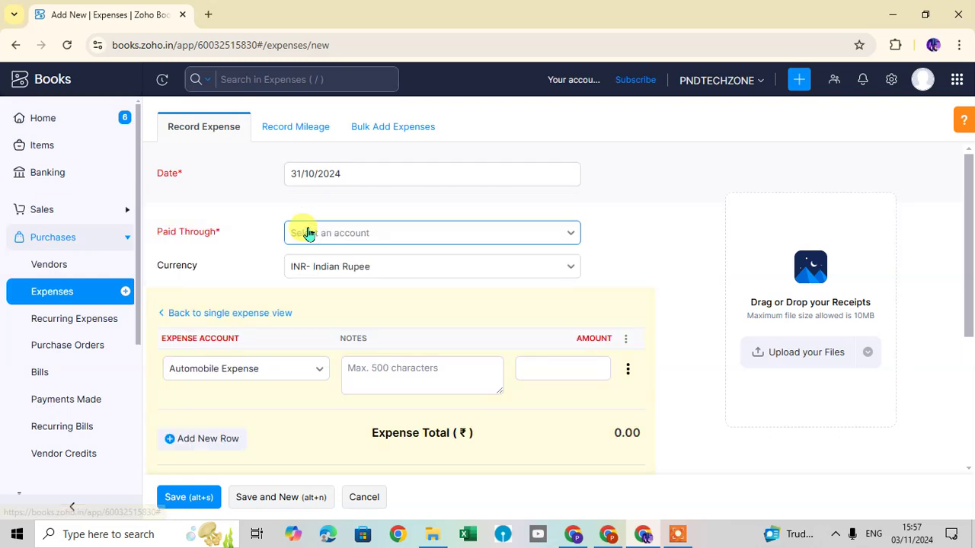
pyautogui.scroll(-1, 385, 294)
pyautogui.scroll(-2, 385, 295)
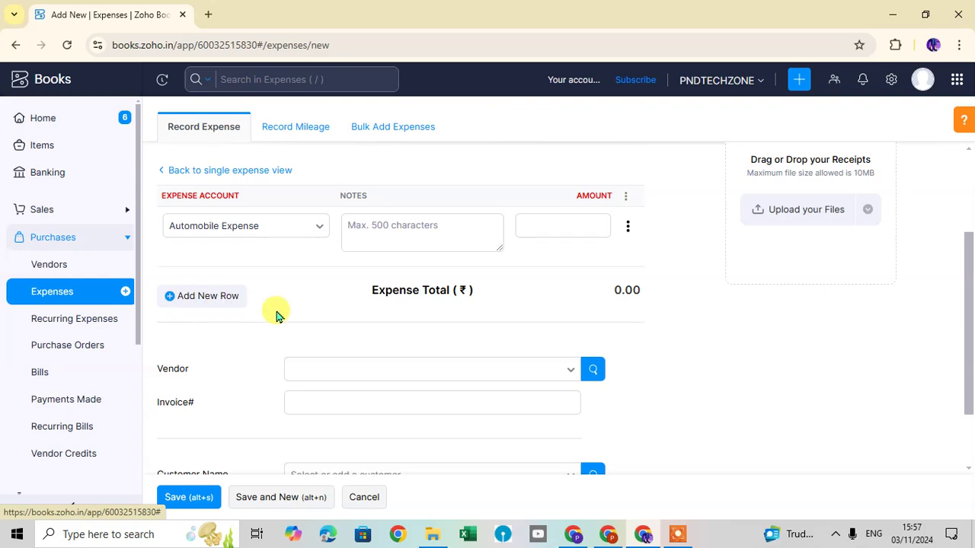
pyautogui.click(211, 298)
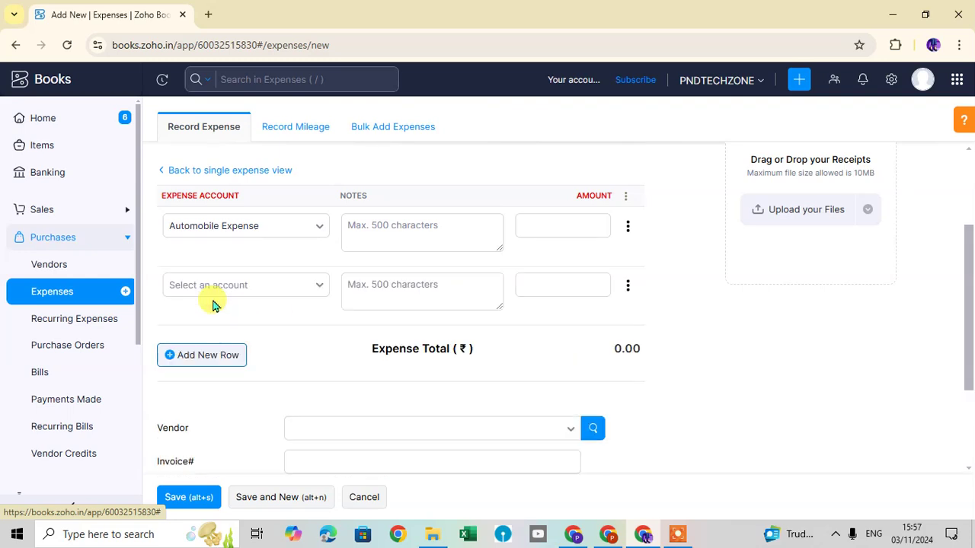
pyautogui.click(301, 287)
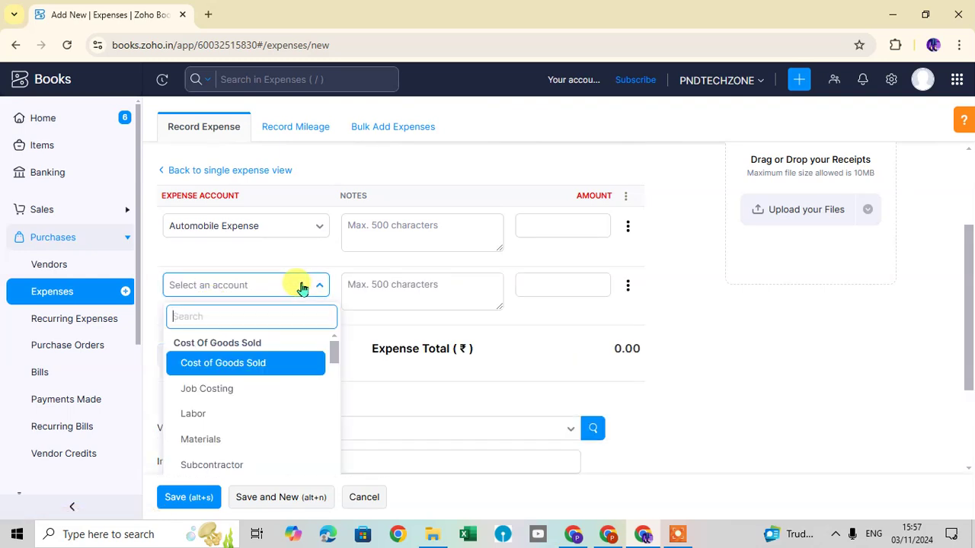
pyautogui.click(218, 414)
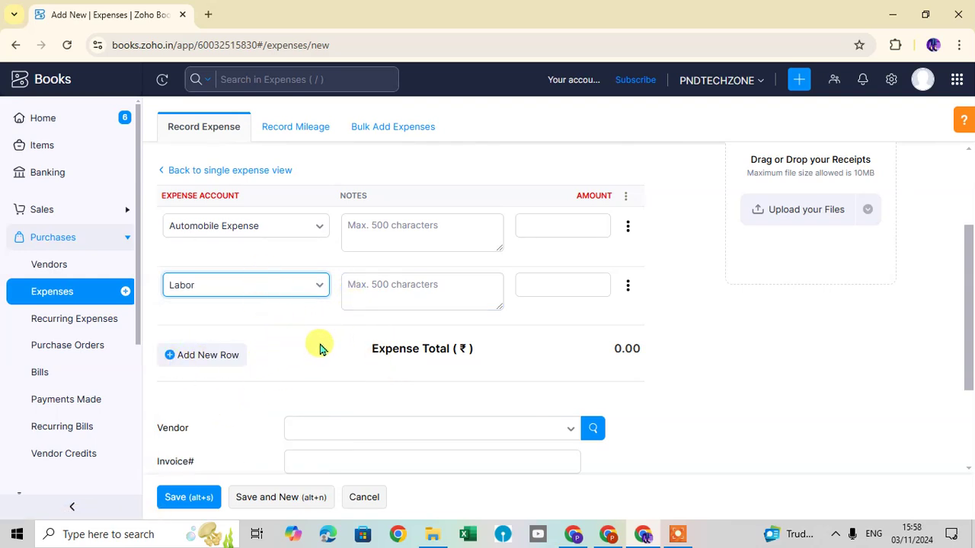
pyautogui.scroll(2, 280, 335)
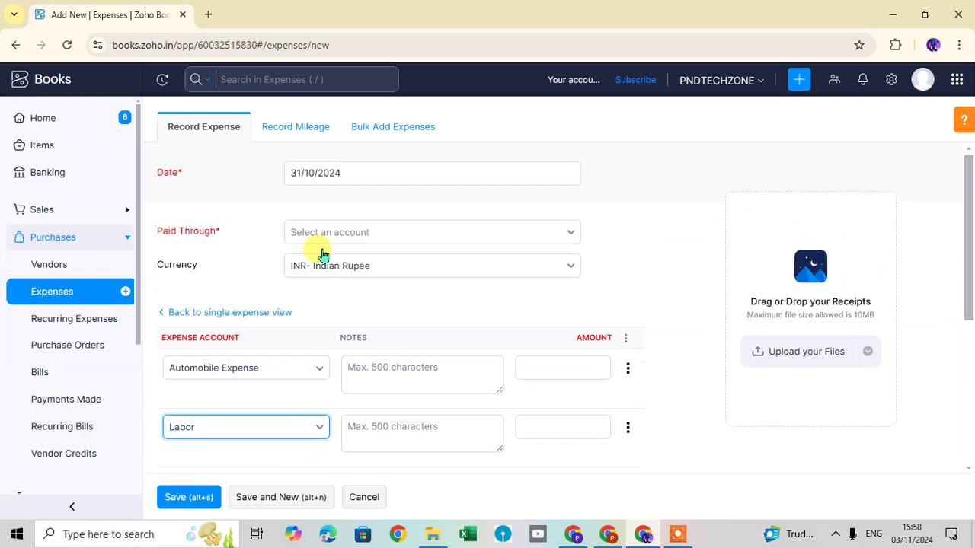
pyautogui.click(194, 317)
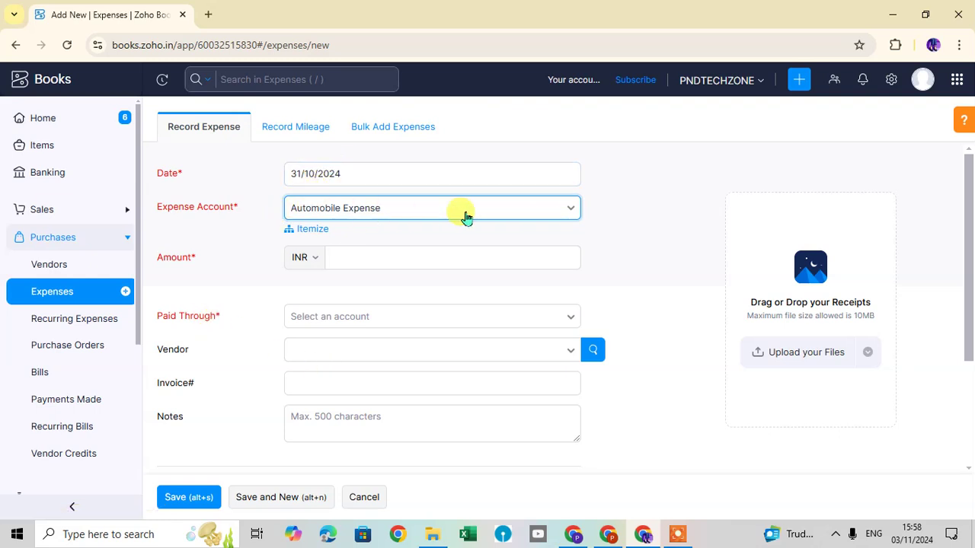
# Browse the currency options in the INR dropdown beside the Amount field.
pyautogui.click(353, 262)
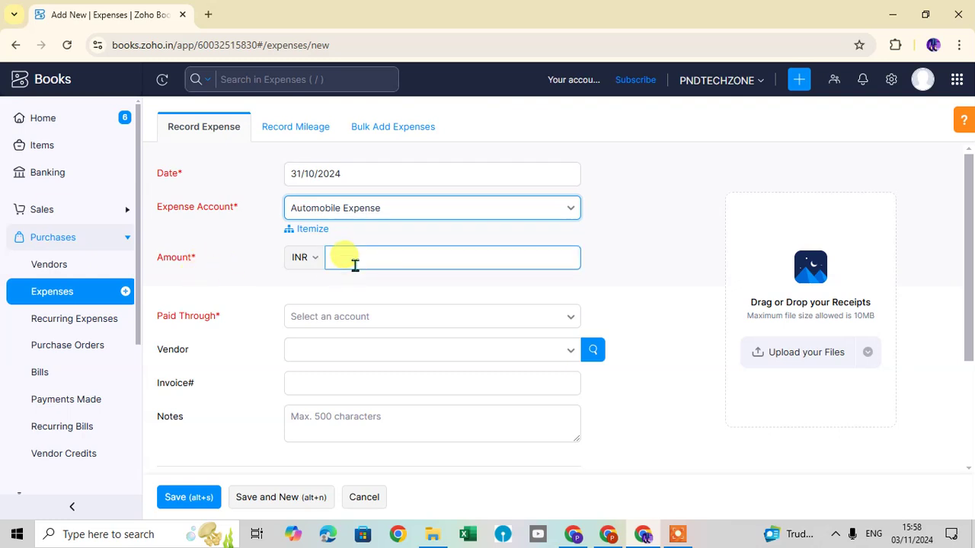
pyautogui.click(338, 277)
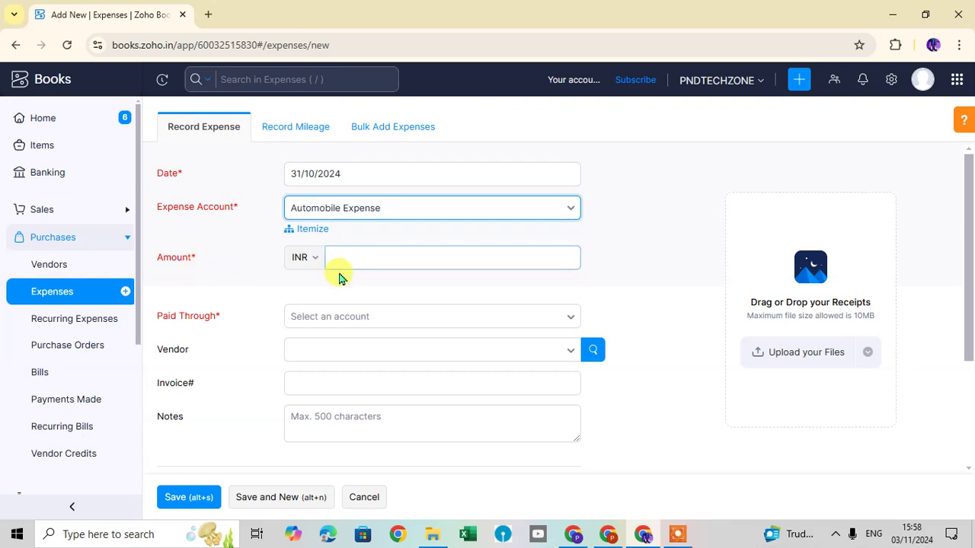
pyautogui.click(314, 259)
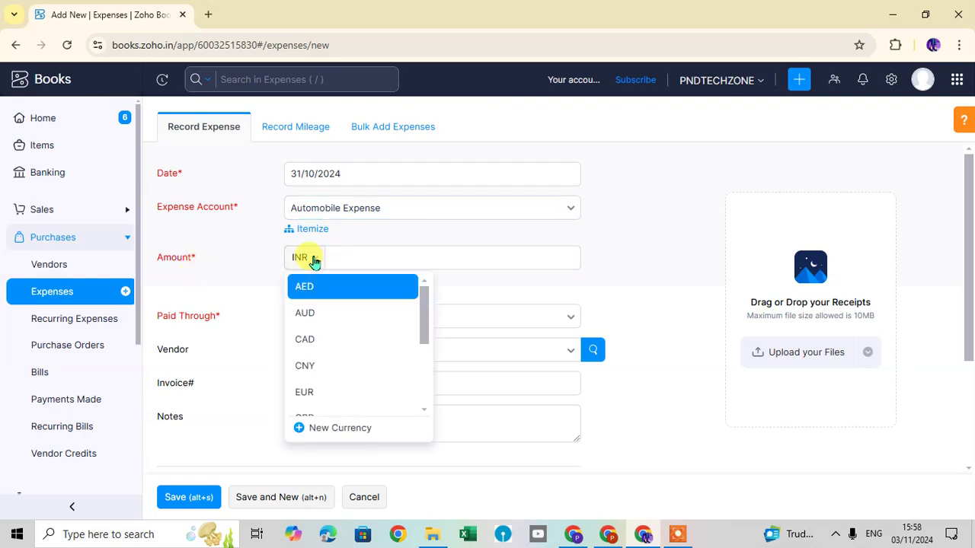
pyautogui.press('Down')
pyautogui.press('Down')
pyautogui.press('Down')
pyautogui.press('Down')
pyautogui.scroll(-5, 346, 358)
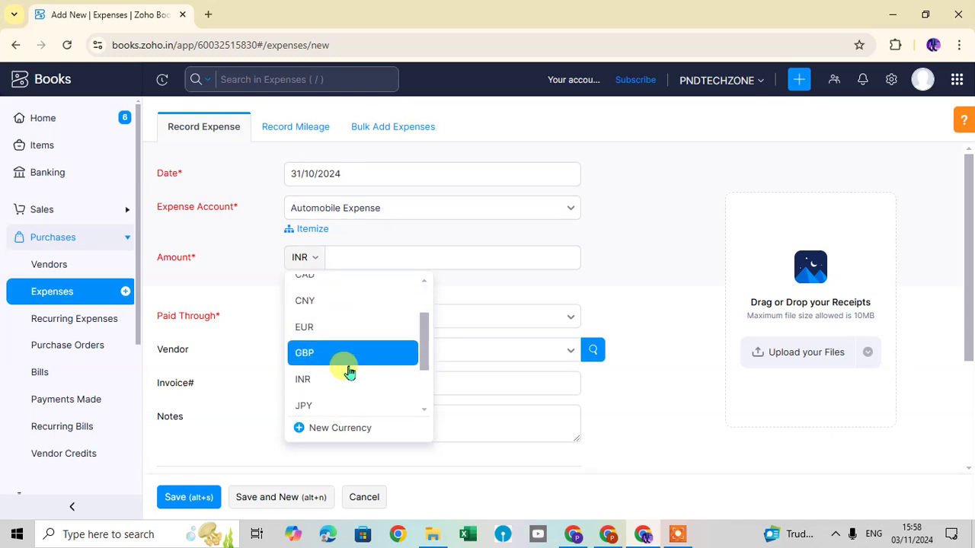
pyautogui.scroll(3, 326, 232)
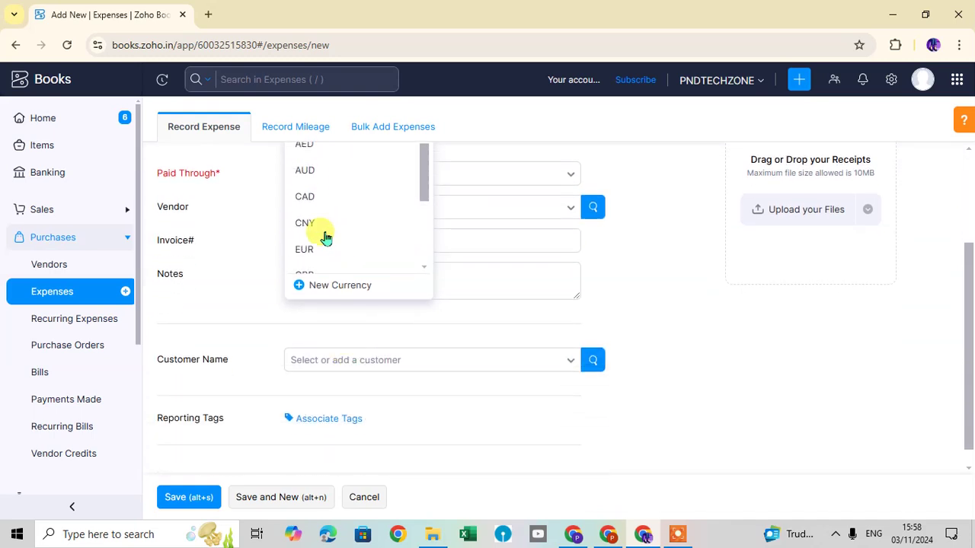
# Inspect New Currency's code, decimal places and format options, then close it unsaved.
pyautogui.click(332, 286)
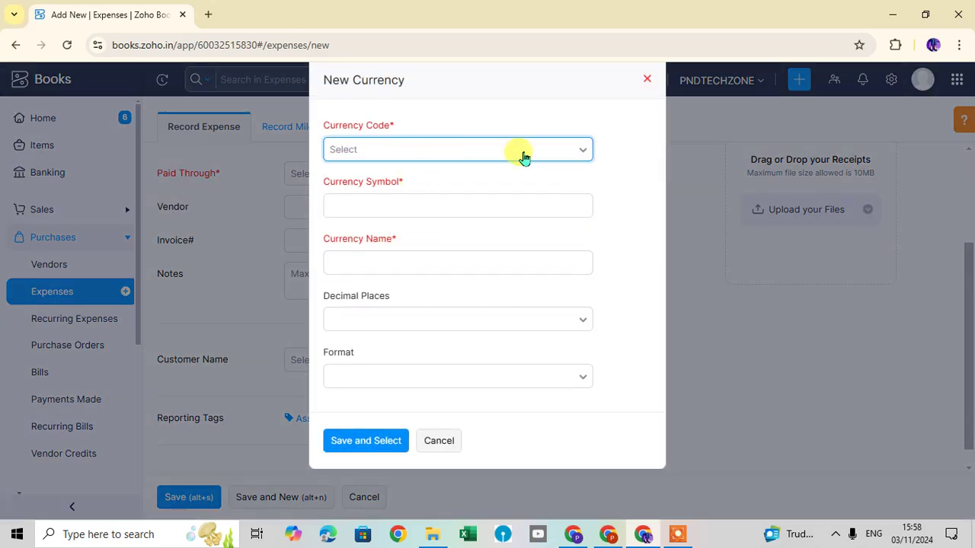
pyautogui.click(581, 155)
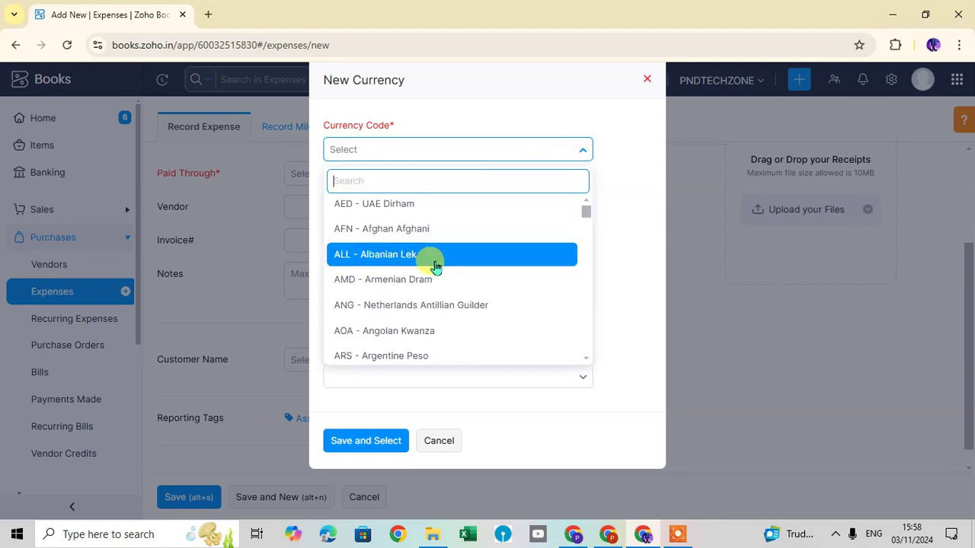
pyautogui.scroll(-2, 434, 262)
pyautogui.scroll(-3, 436, 268)
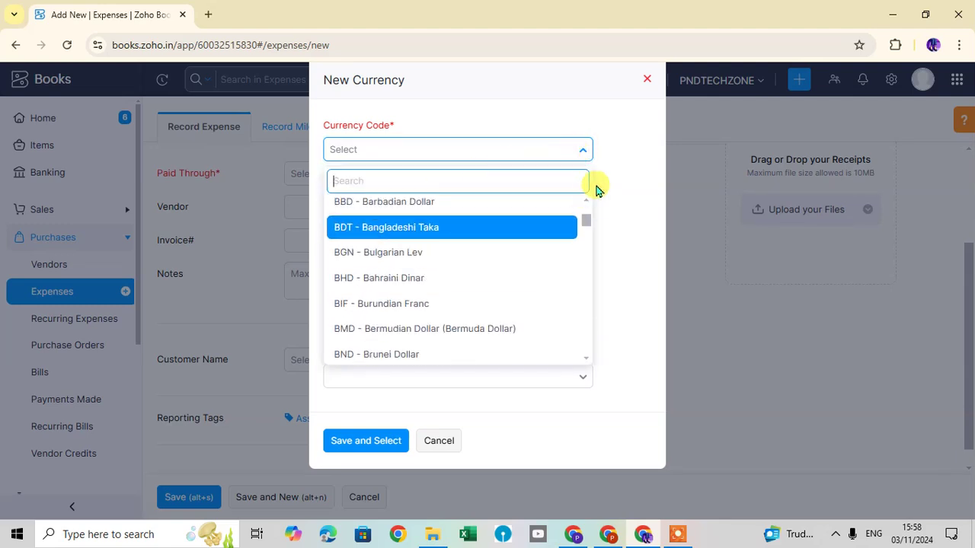
pyautogui.click(631, 188)
pyautogui.click(396, 200)
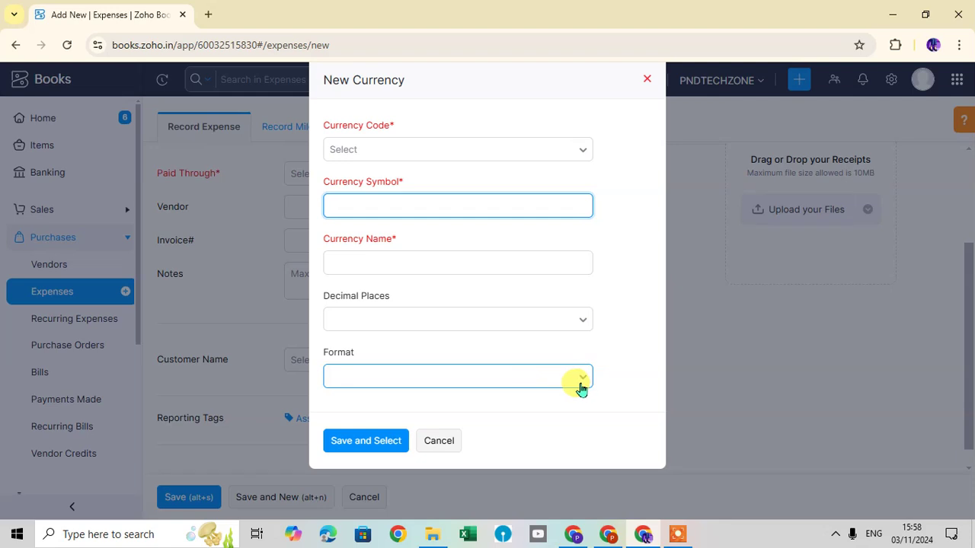
pyautogui.click(577, 320)
pyautogui.click(596, 369)
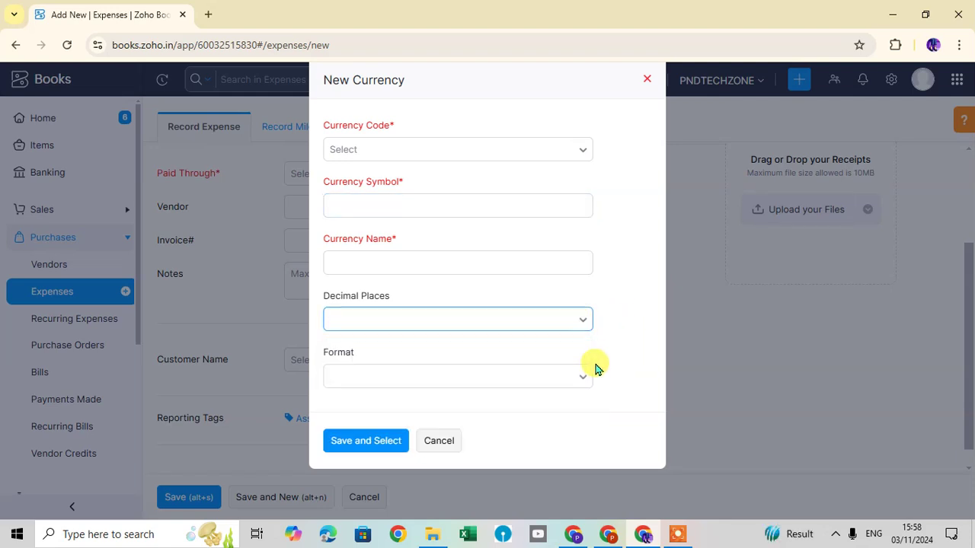
pyautogui.click(596, 369)
pyautogui.click(609, 346)
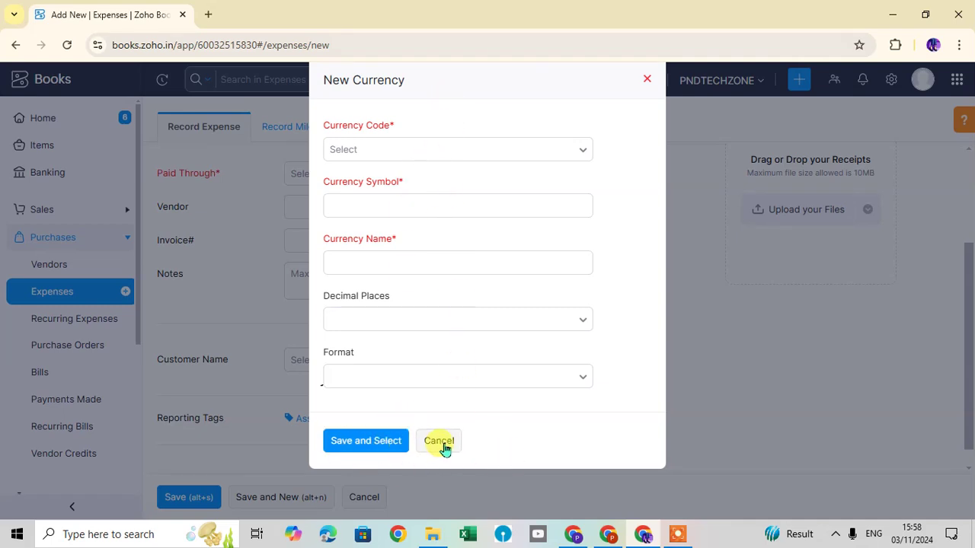
pyautogui.click(648, 82)
# Enter an amount of 5000 INR and set Paid Through to Petty Cash.
pyautogui.scroll(1, 446, 263)
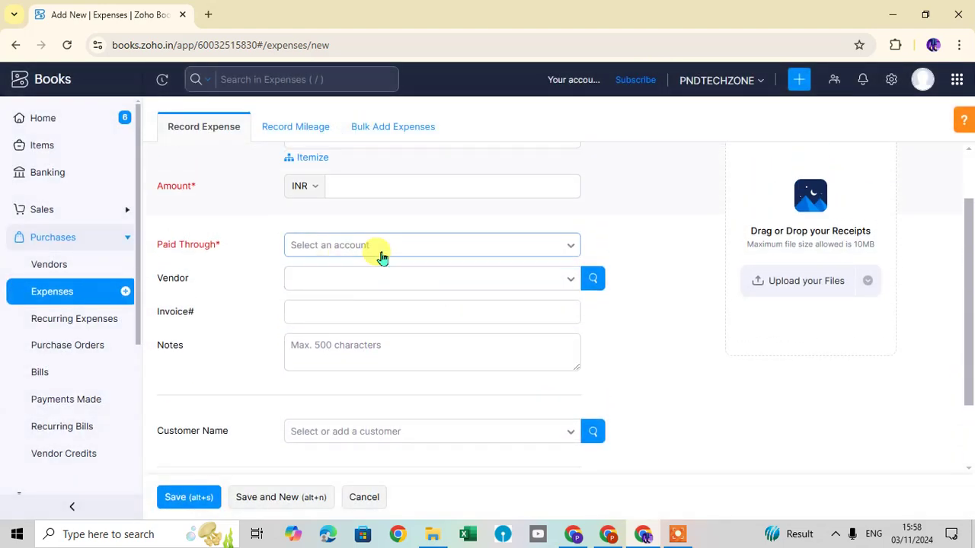
pyautogui.scroll(1, 382, 258)
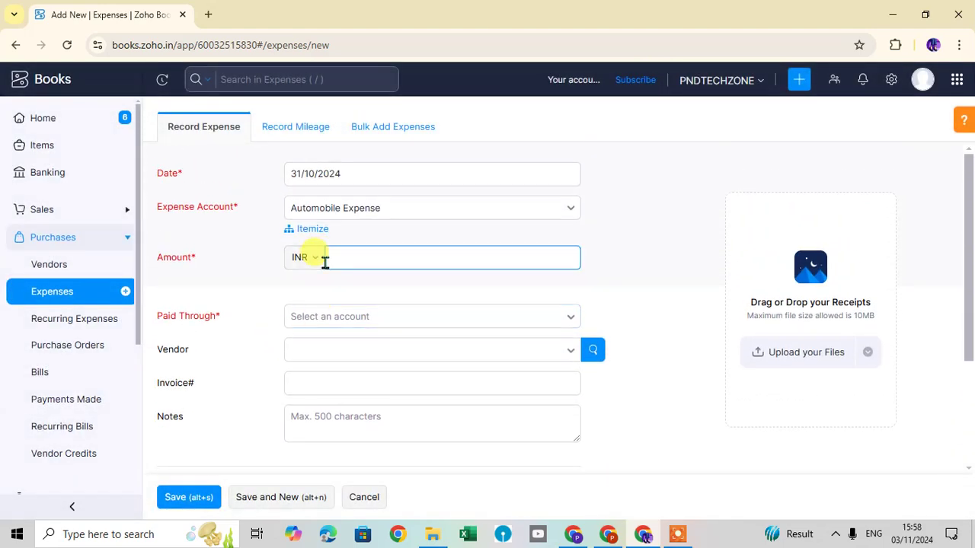
pyautogui.click(361, 264)
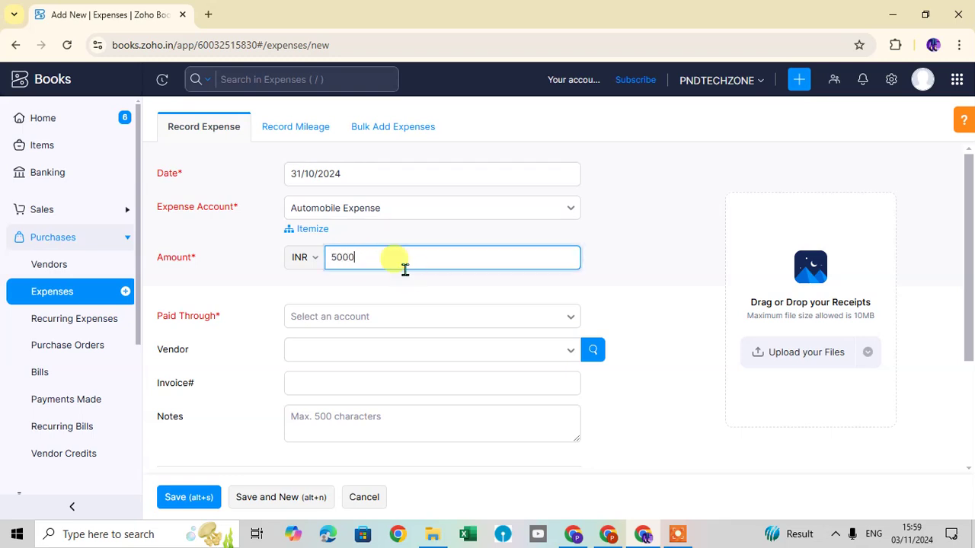
pyautogui.scroll(-1, 299, 262)
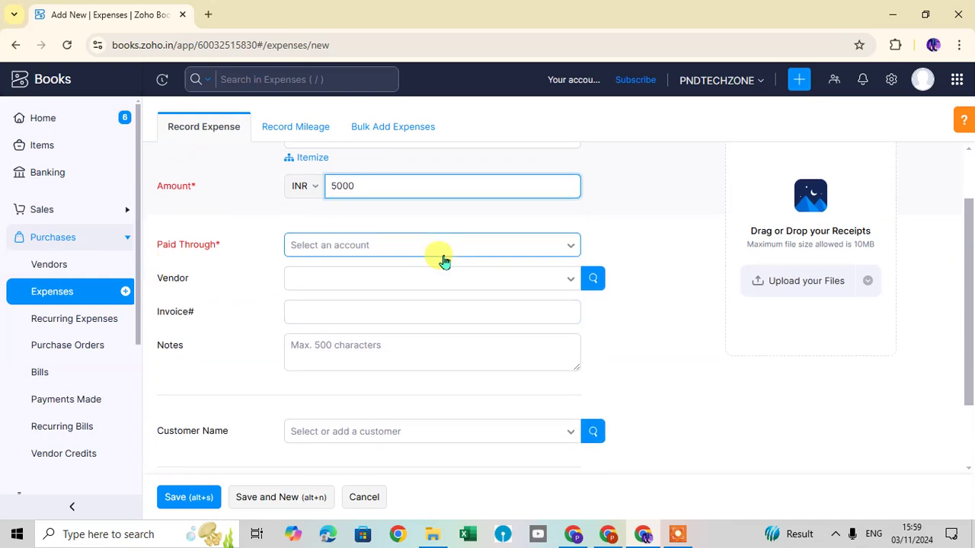
pyautogui.click(568, 248)
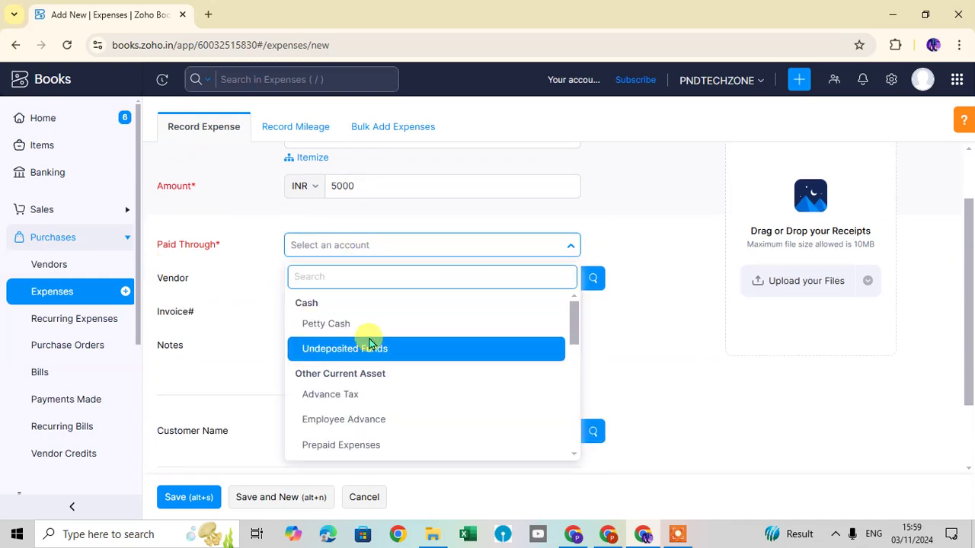
pyautogui.scroll(-10, 394, 398)
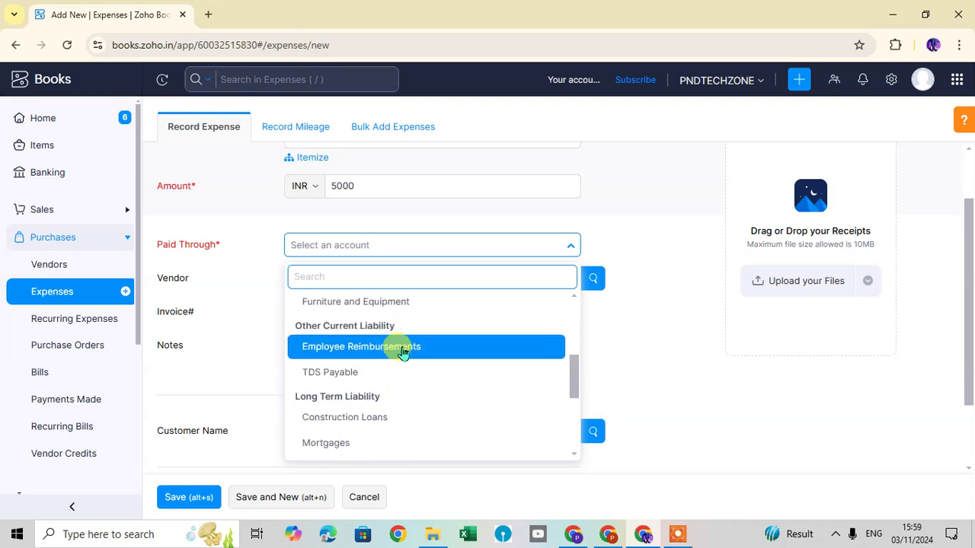
pyautogui.scroll(-2, 407, 364)
pyautogui.scroll(10, 404, 305)
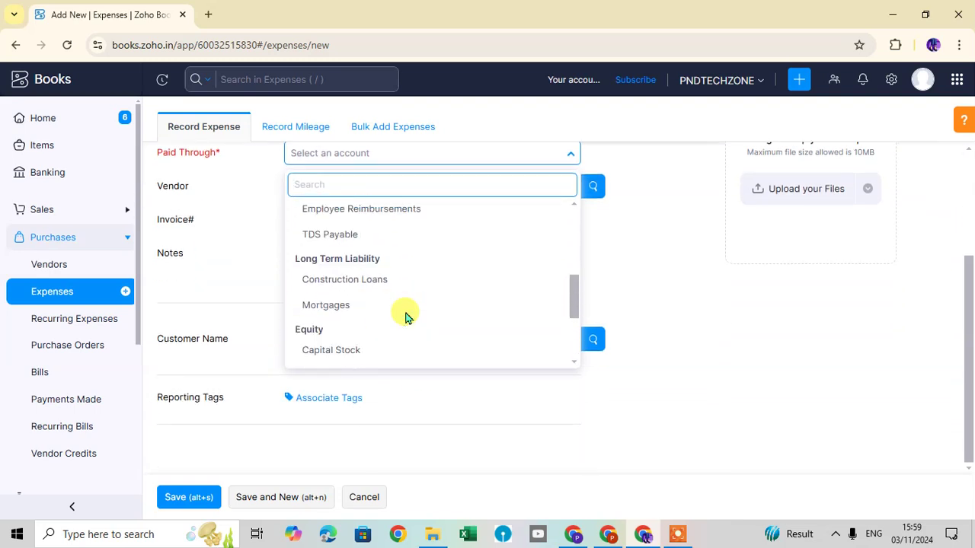
pyautogui.scroll(-2, 394, 308)
pyautogui.scroll(2, 381, 259)
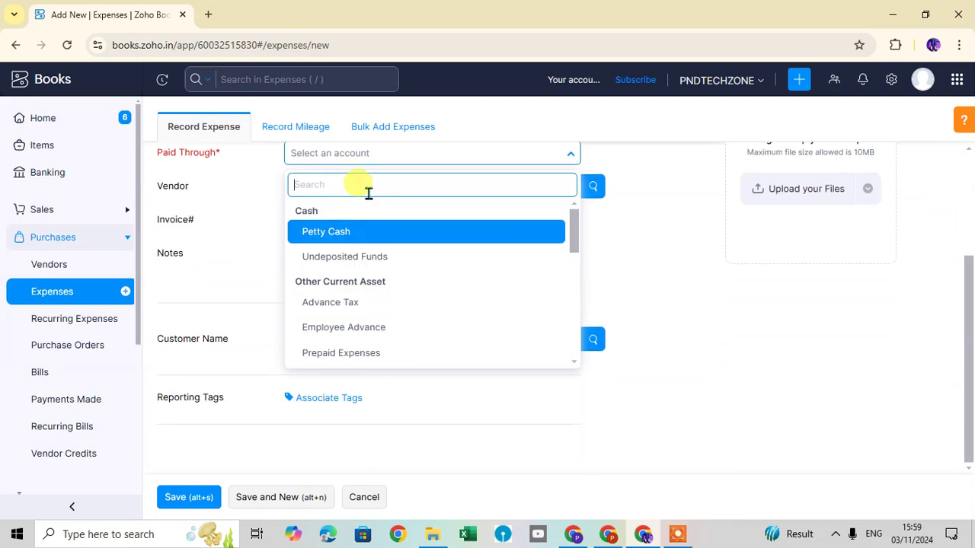
pyautogui.click(342, 235)
pyautogui.scroll(2, 435, 287)
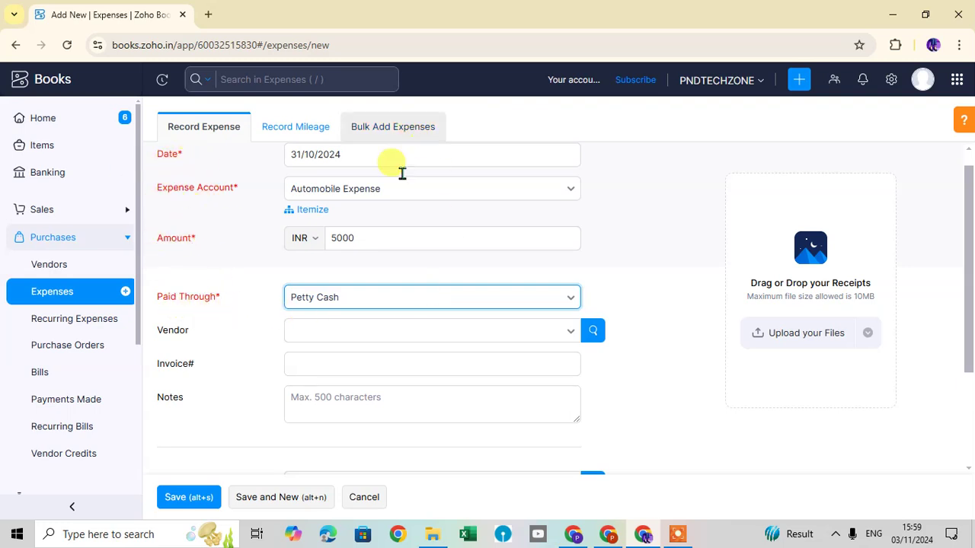
pyautogui.scroll(1, 395, 300)
pyautogui.click(326, 171)
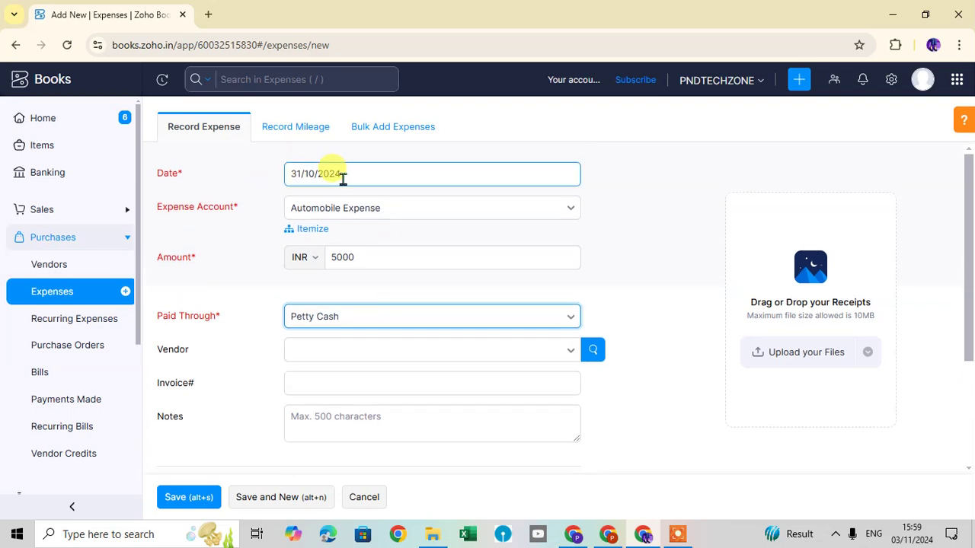
pyautogui.click(272, 255)
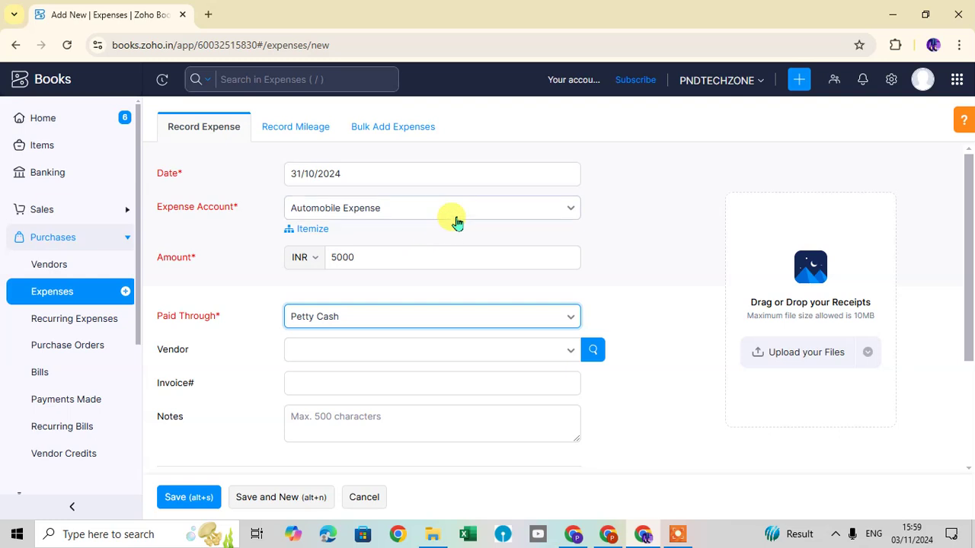
pyautogui.click(431, 270)
pyautogui.click(431, 276)
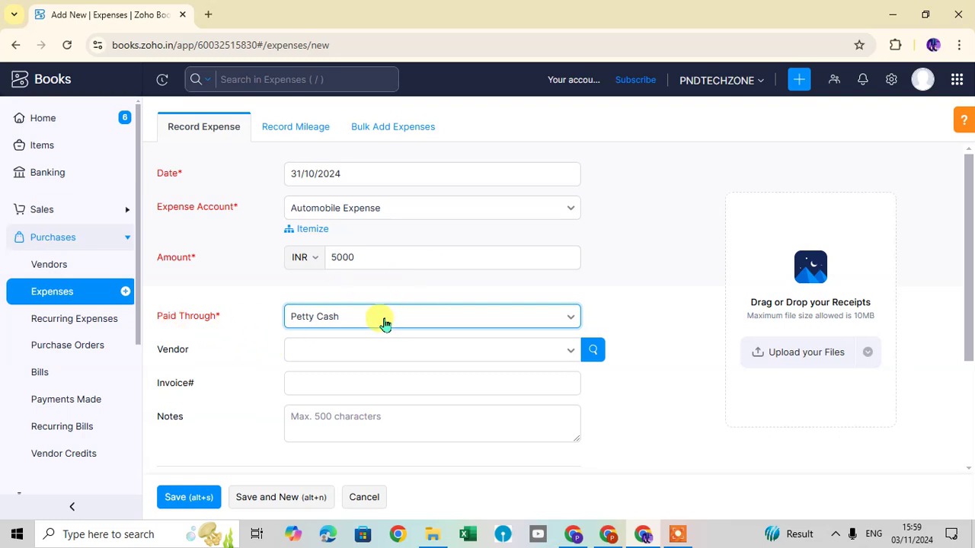
pyautogui.scroll(-1, 425, 305)
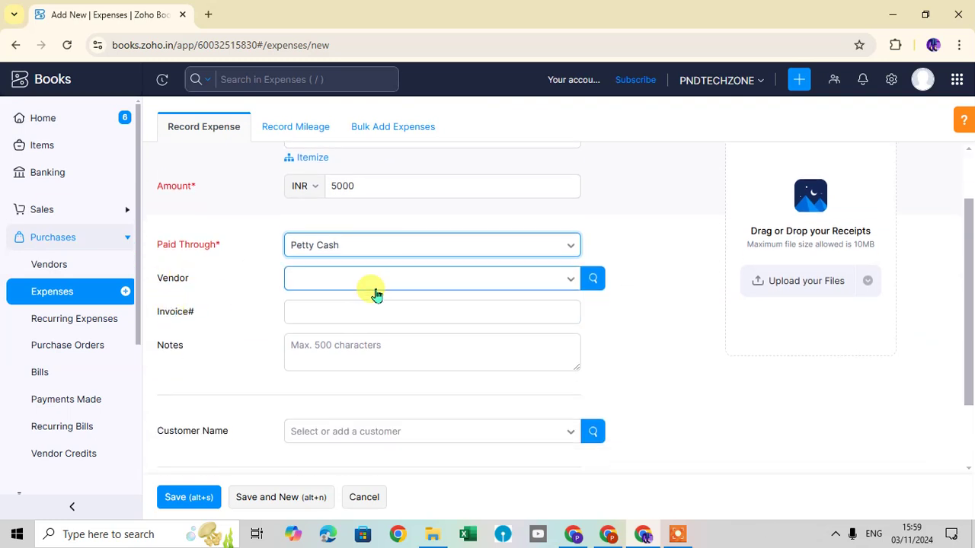
pyautogui.click(572, 281)
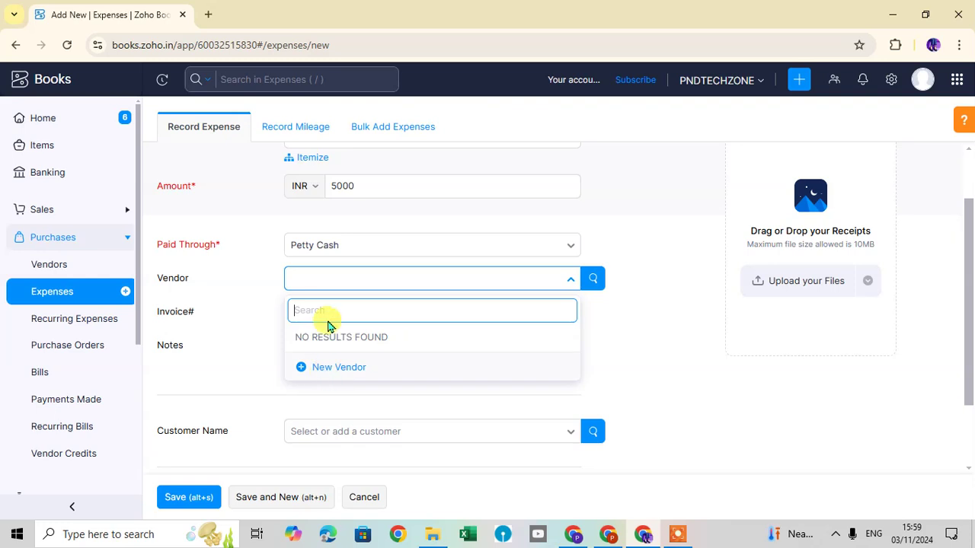
pyautogui.click(676, 299)
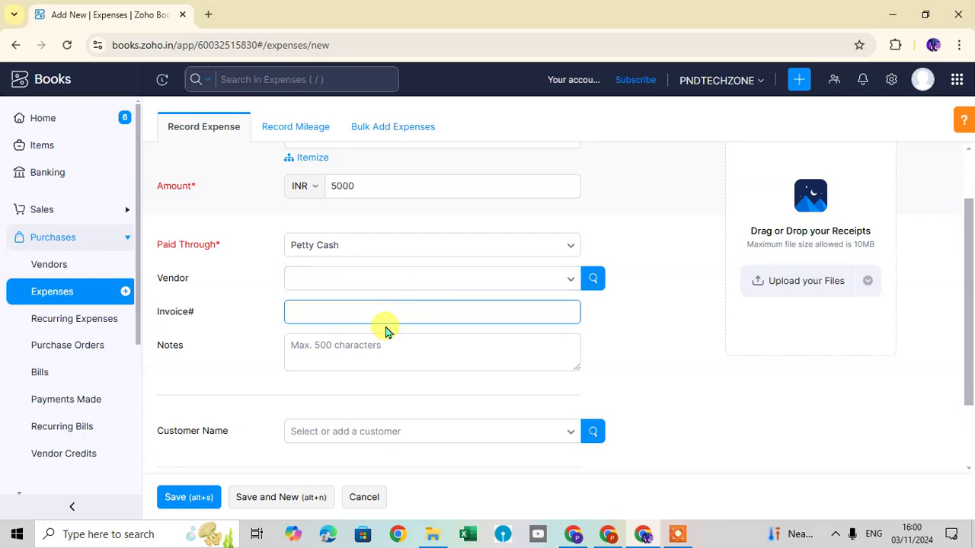
pyautogui.click(445, 320)
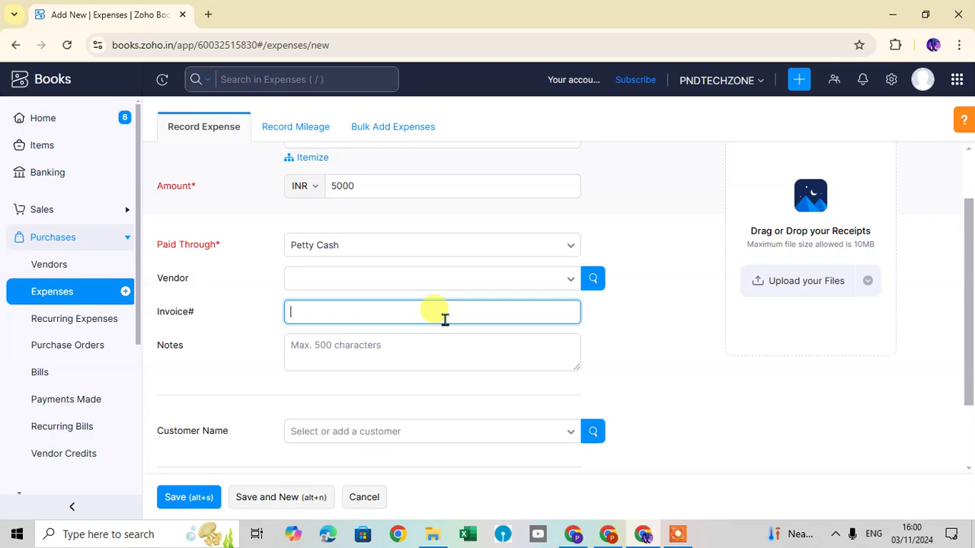
pyautogui.click(376, 351)
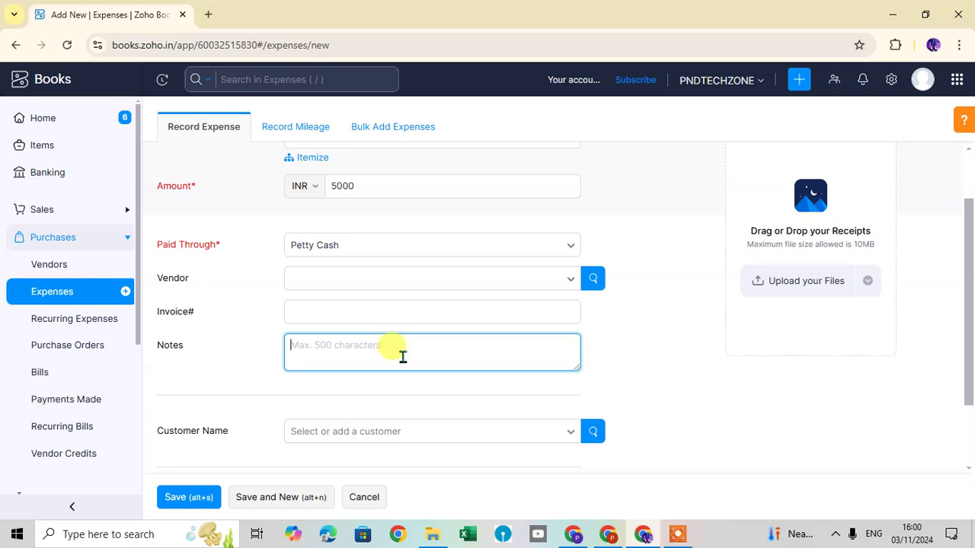
pyautogui.scroll(-2, 403, 357)
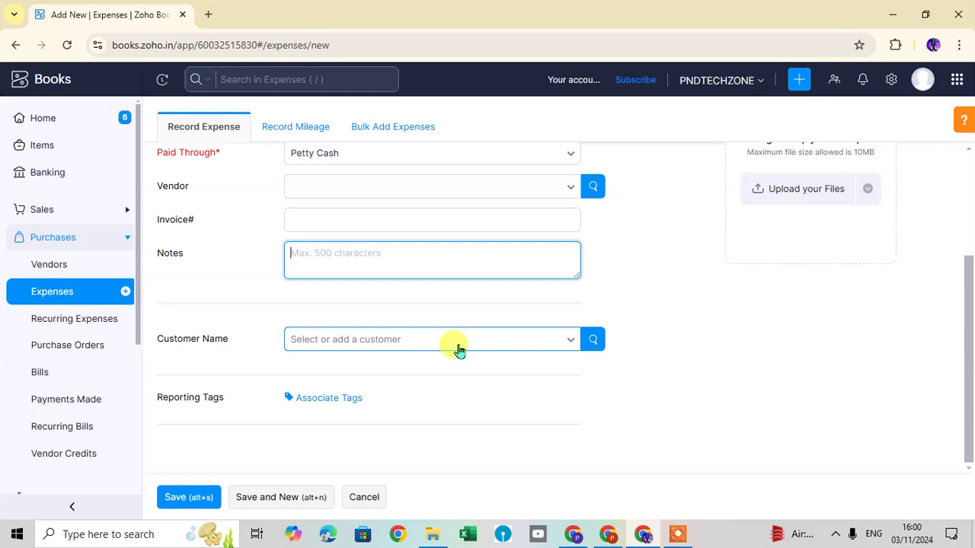
pyautogui.click(571, 341)
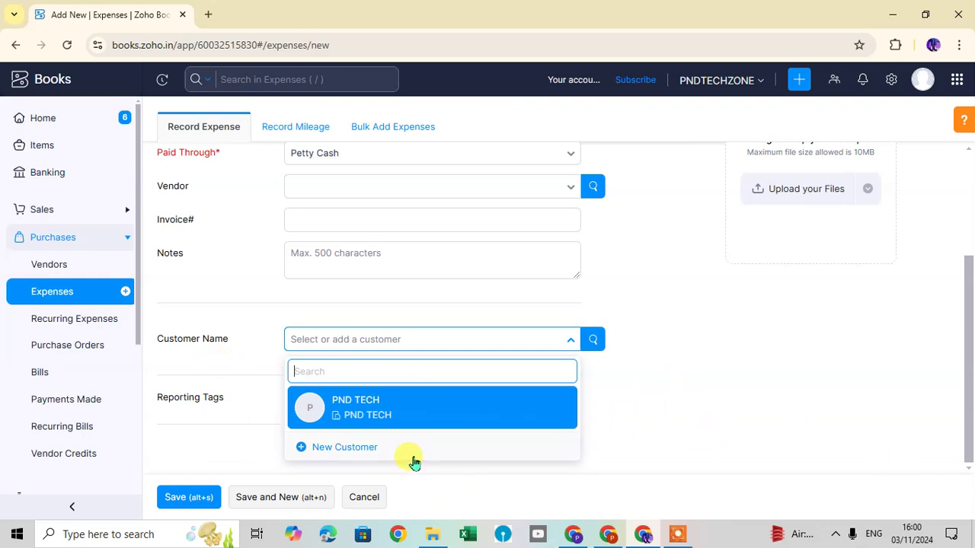
pyautogui.click(342, 449)
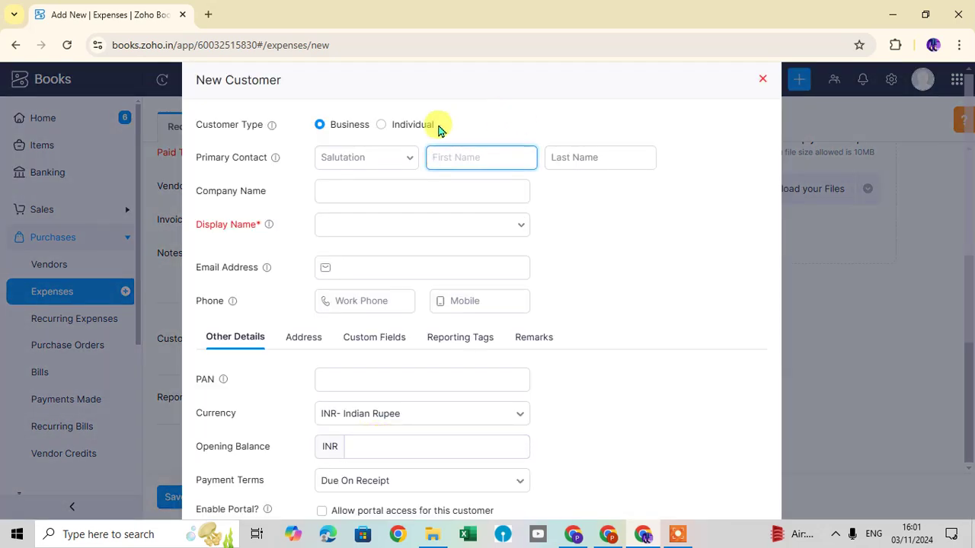
pyautogui.click(499, 454)
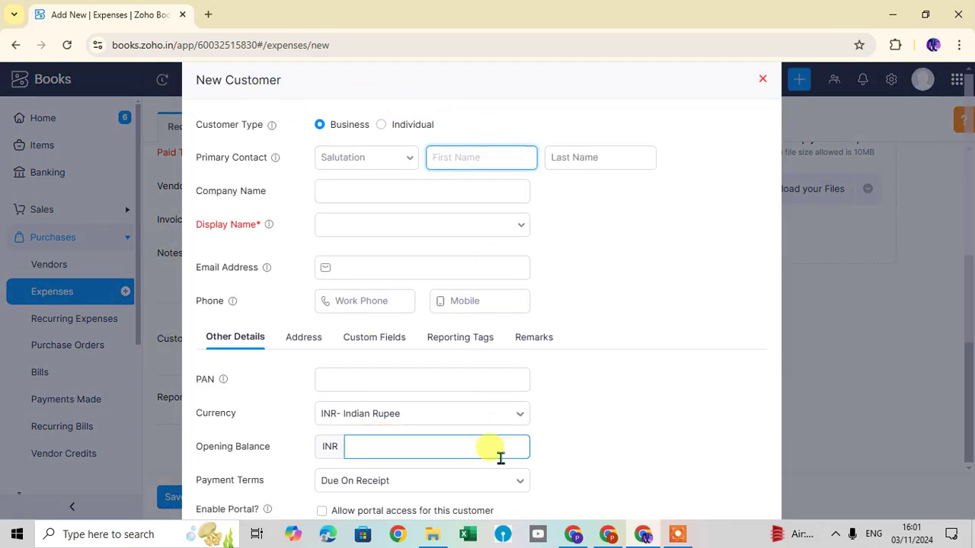
pyautogui.click(250, 121)
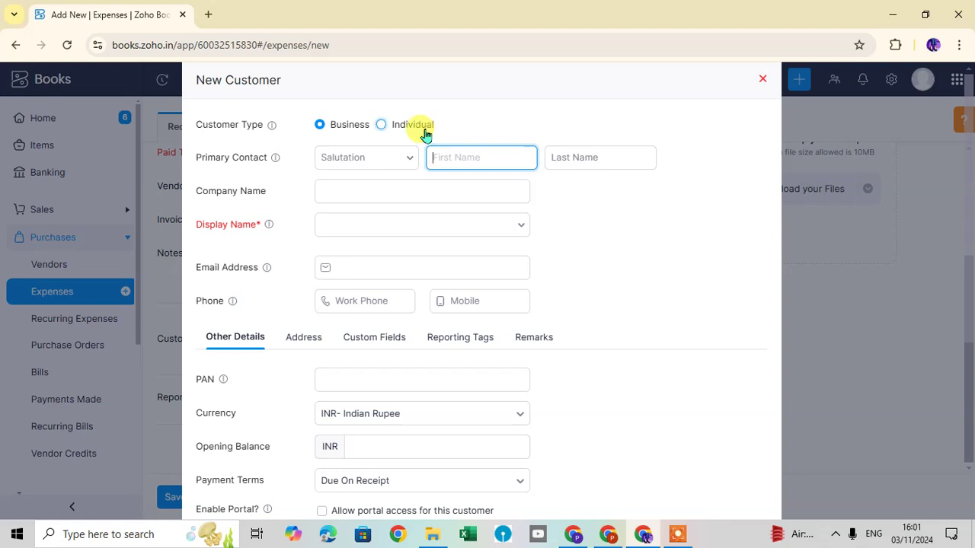
pyautogui.scroll(-1, 418, 290)
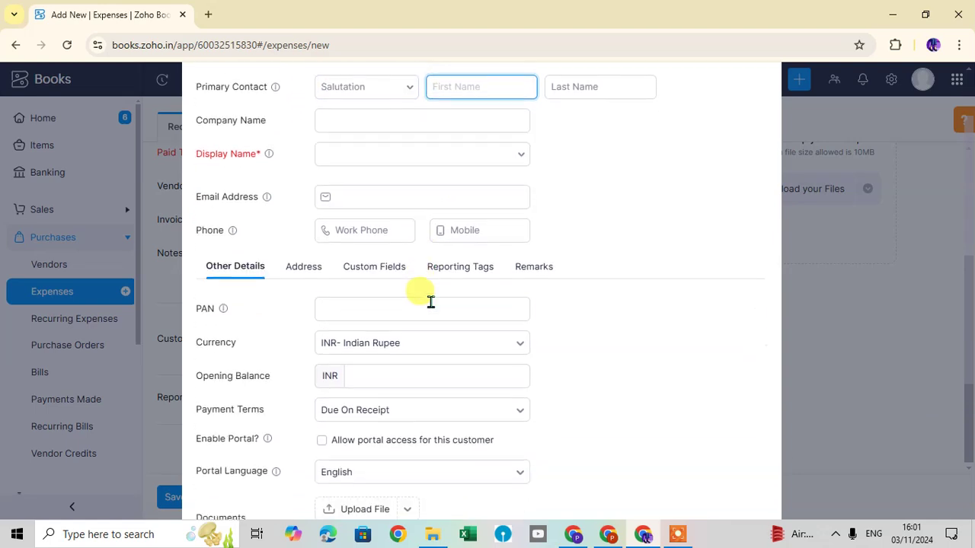
pyautogui.scroll(-2, 429, 306)
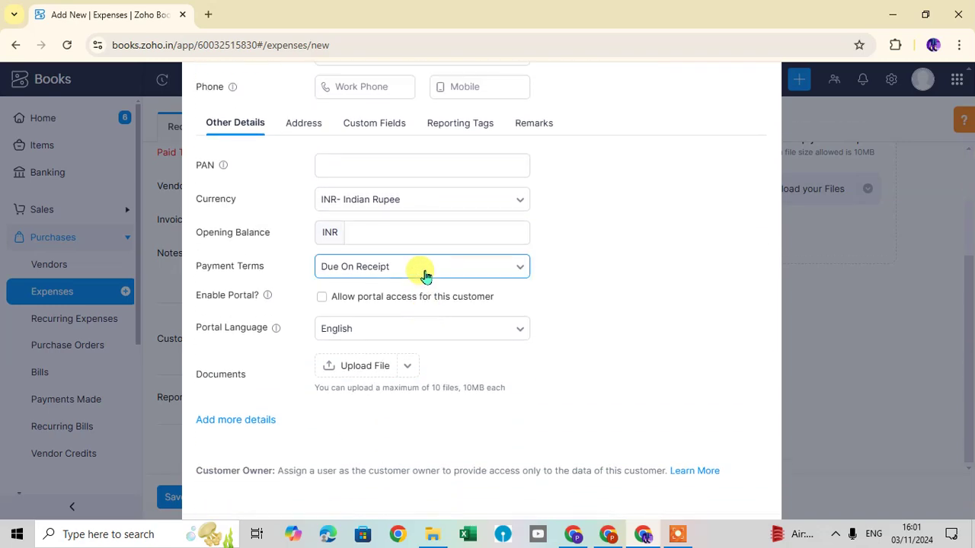
pyautogui.scroll(3, 403, 228)
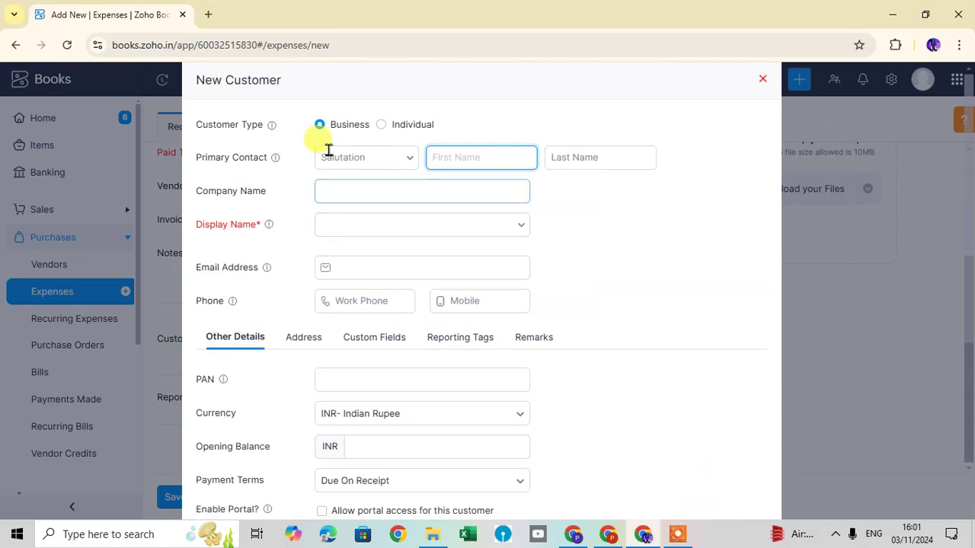
pyautogui.scroll(-3, 452, 292)
pyautogui.scroll(3, 607, 303)
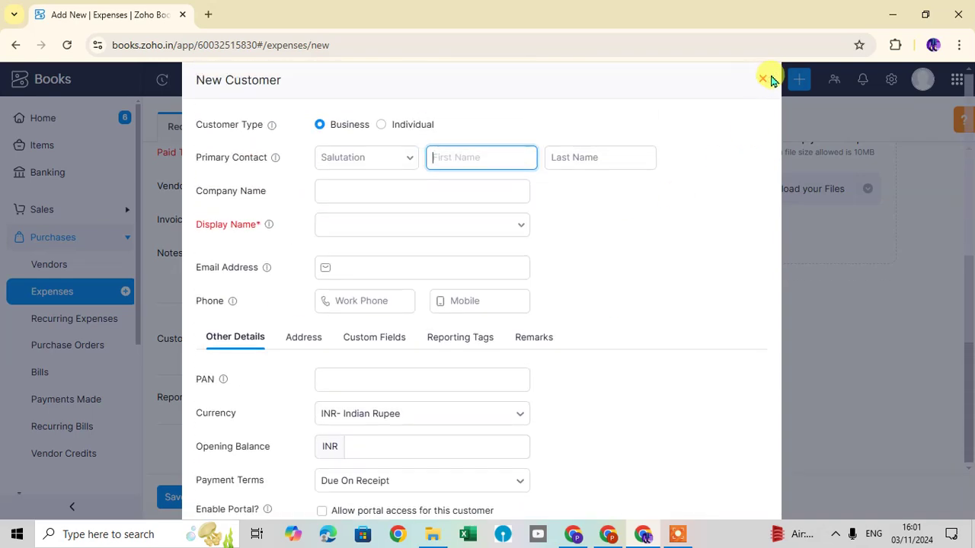
pyautogui.click(764, 78)
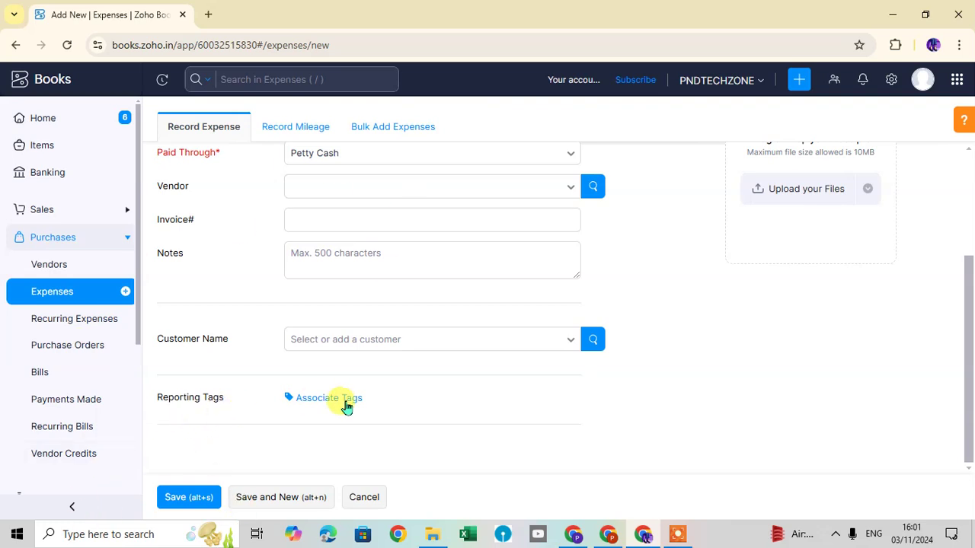
pyautogui.click(328, 400)
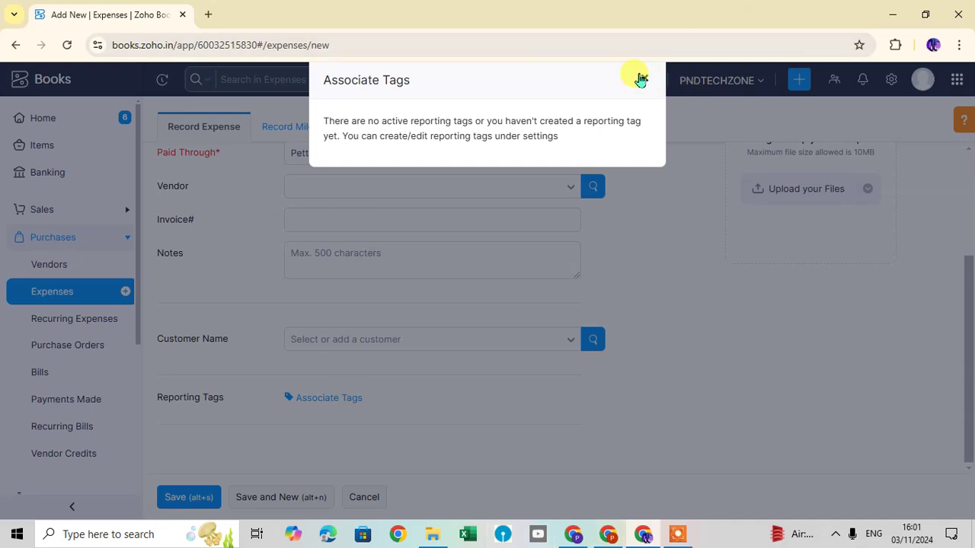
pyautogui.click(645, 79)
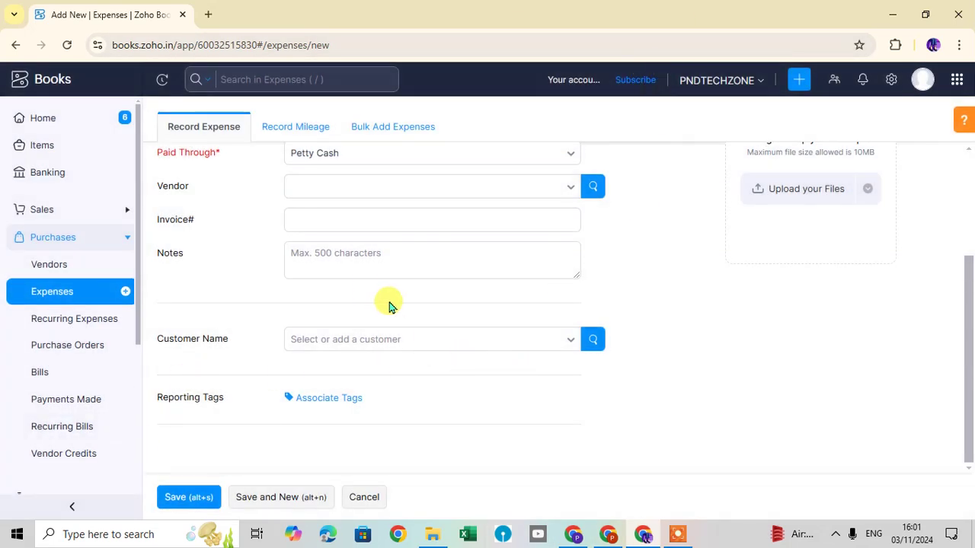
pyautogui.scroll(2, 387, 305)
pyautogui.scroll(-2, 460, 341)
pyautogui.scroll(2, 434, 349)
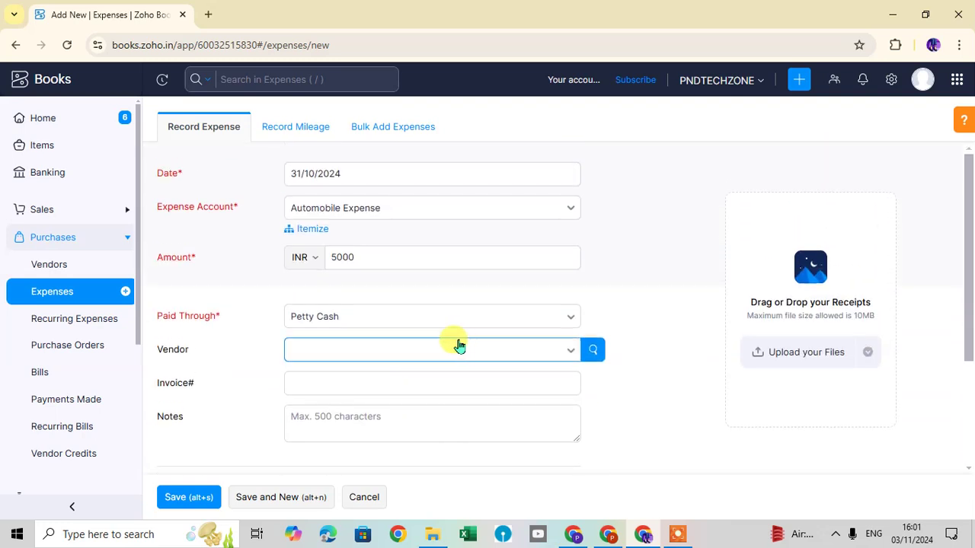
pyautogui.scroll(-1, 465, 347)
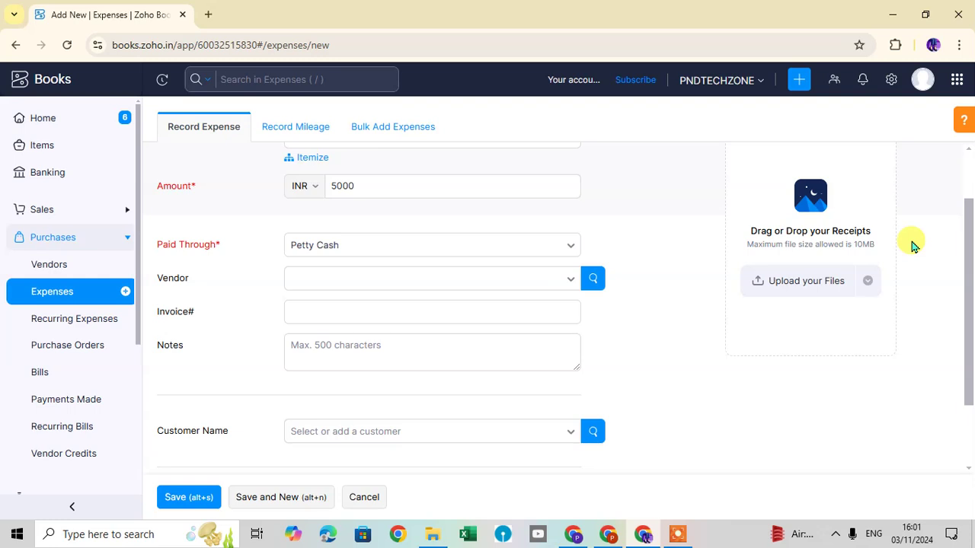
pyautogui.click(869, 282)
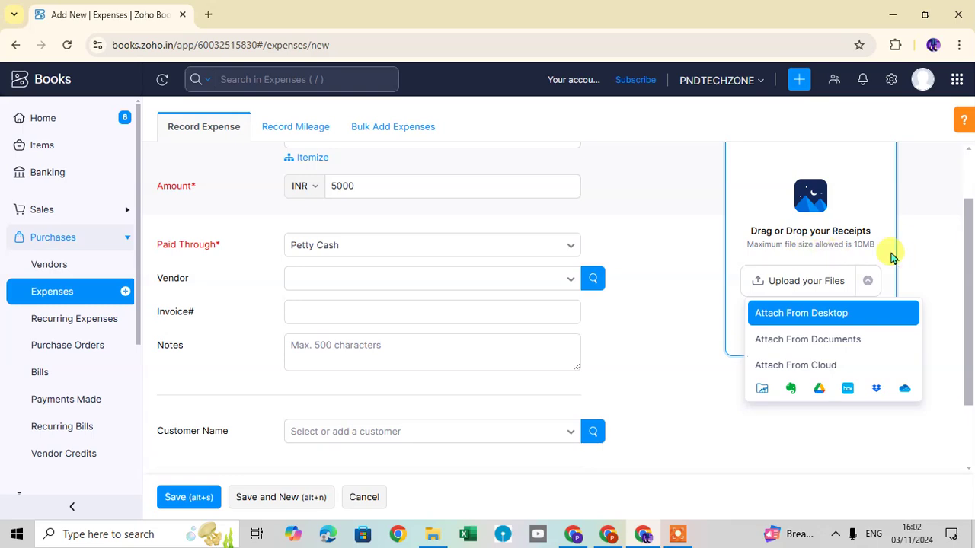
pyautogui.click(853, 257)
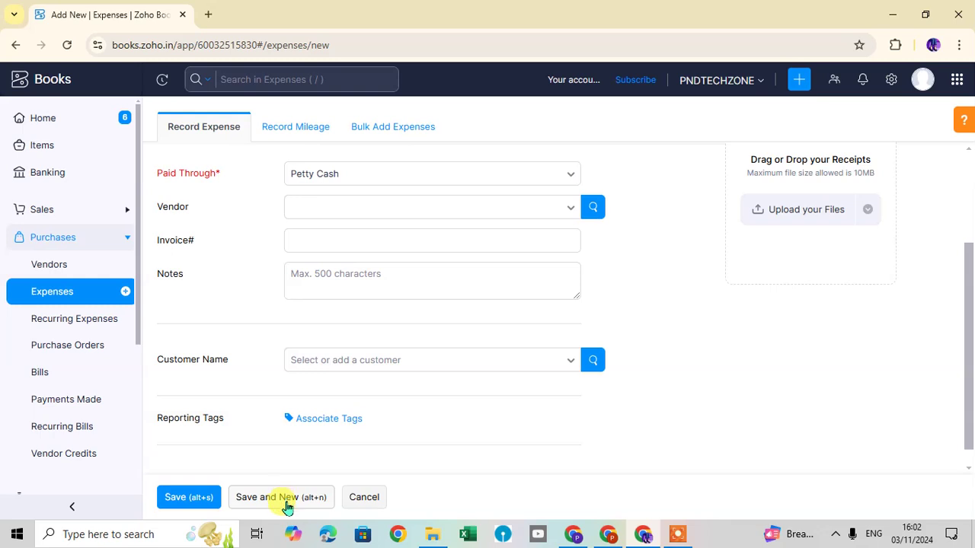
# Save the ₹5,000 expense and check its Petty Cash journal in Expense Details.
pyautogui.click(202, 505)
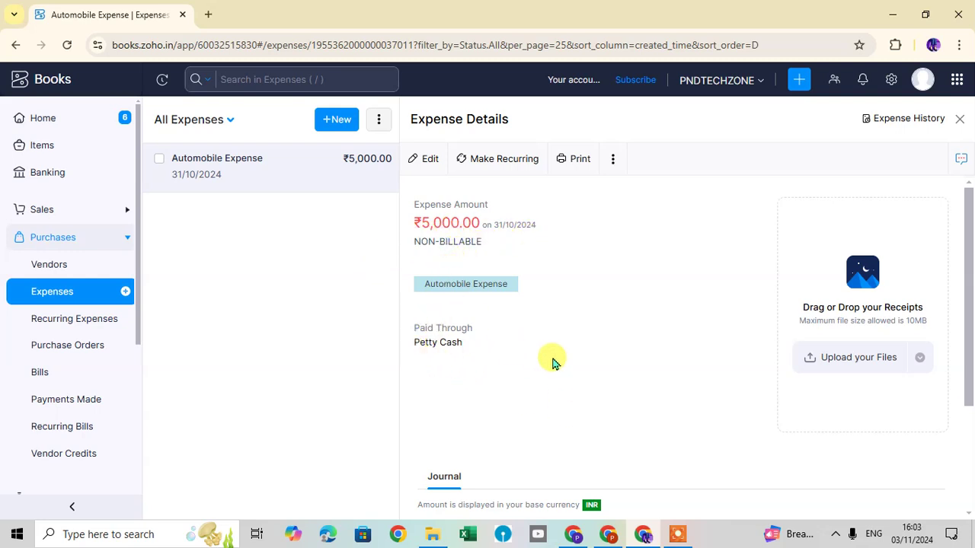
pyautogui.scroll(-2, 564, 362)
pyautogui.scroll(3, 507, 293)
pyautogui.scroll(-3, 655, 338)
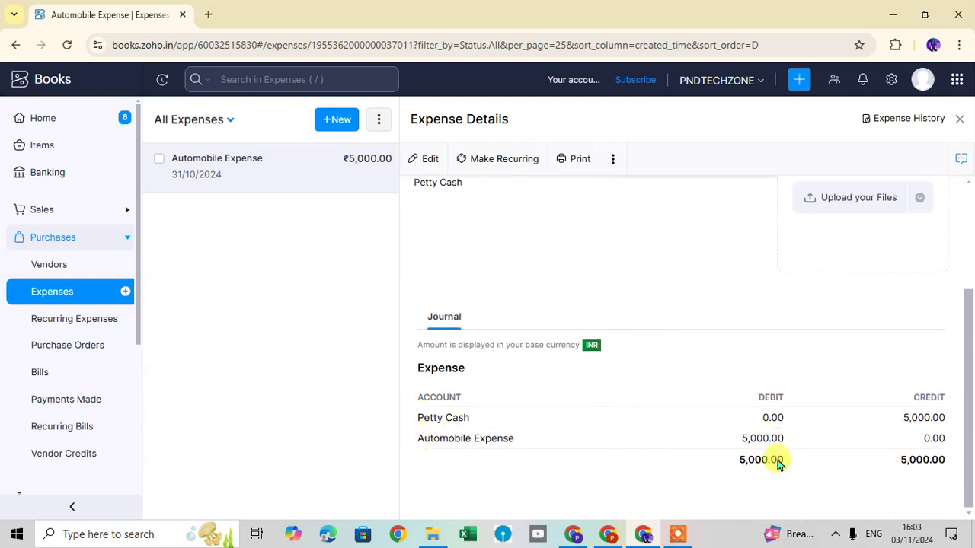
pyautogui.scroll(3, 968, 326)
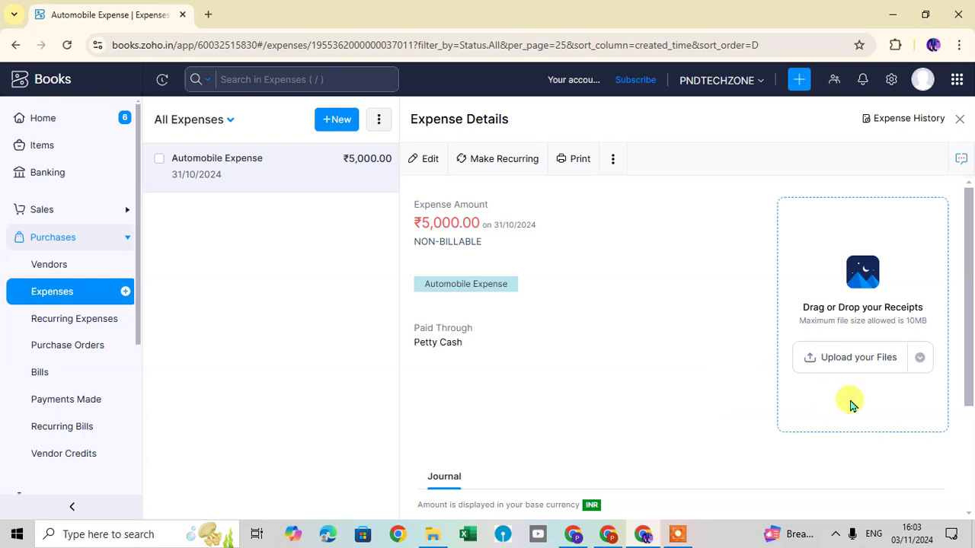
pyautogui.click(430, 163)
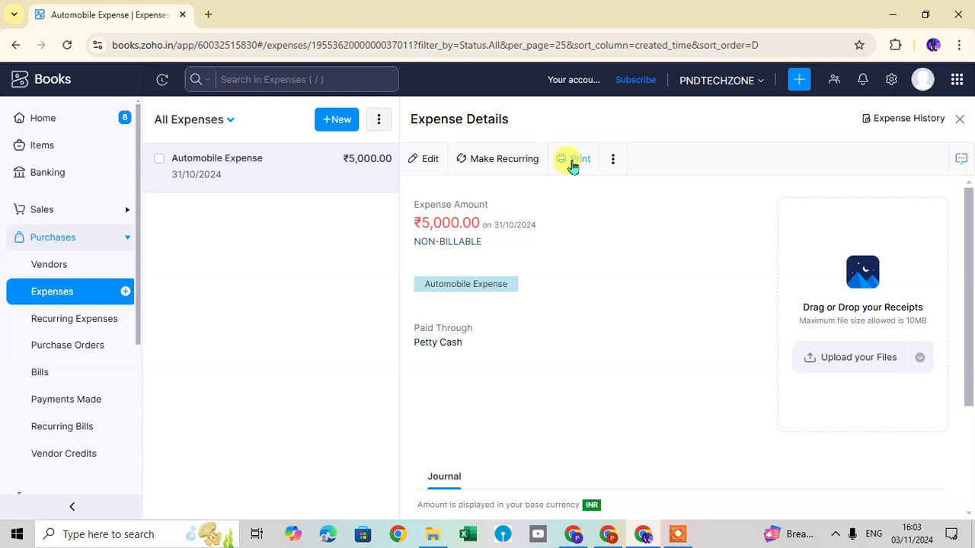
pyautogui.click(615, 159)
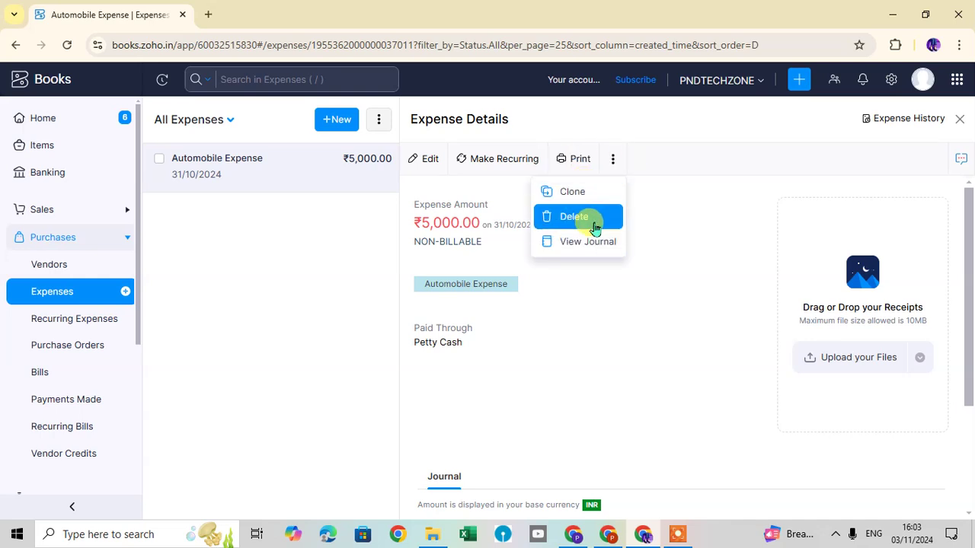
pyautogui.click(702, 223)
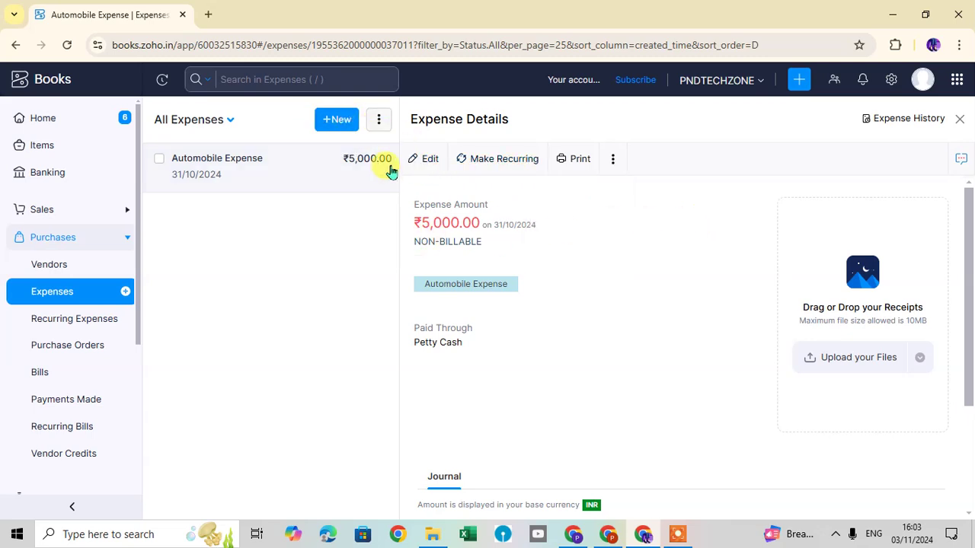
pyautogui.click(380, 122)
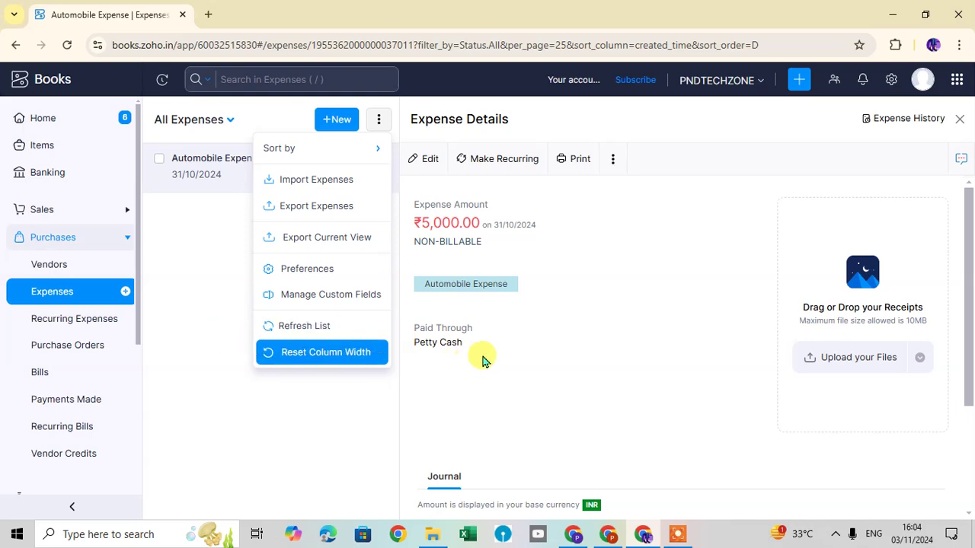
pyautogui.click(660, 255)
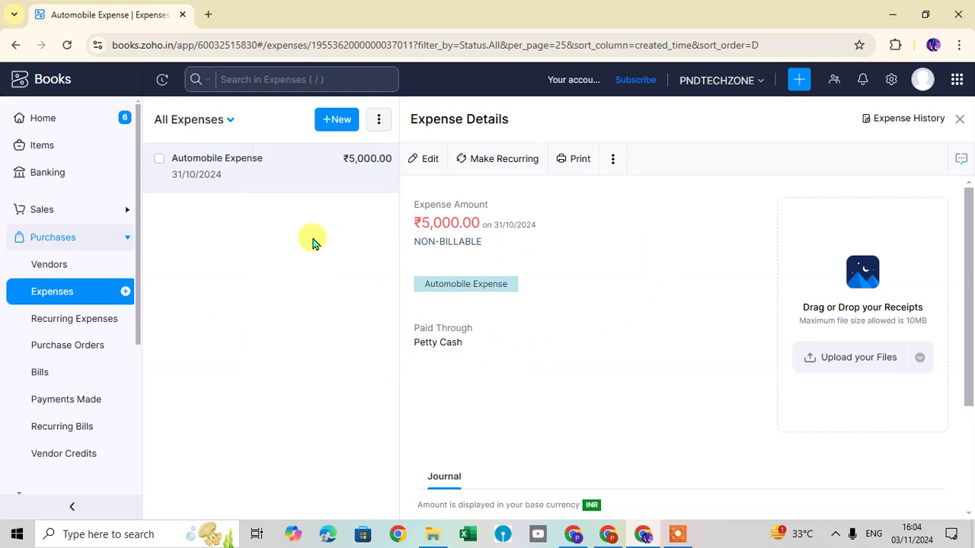